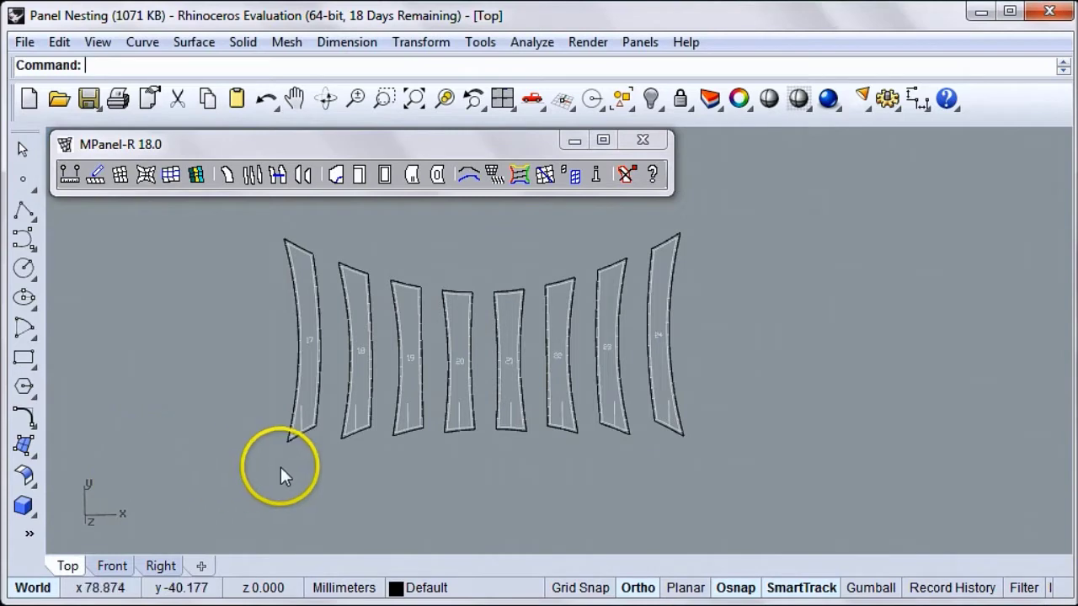
# In the MPanel arrangement options, switch the arrangement method to Nest panels
pyautogui.scroll(1, 478, 429)
pyautogui.scroll(2, 482, 427)
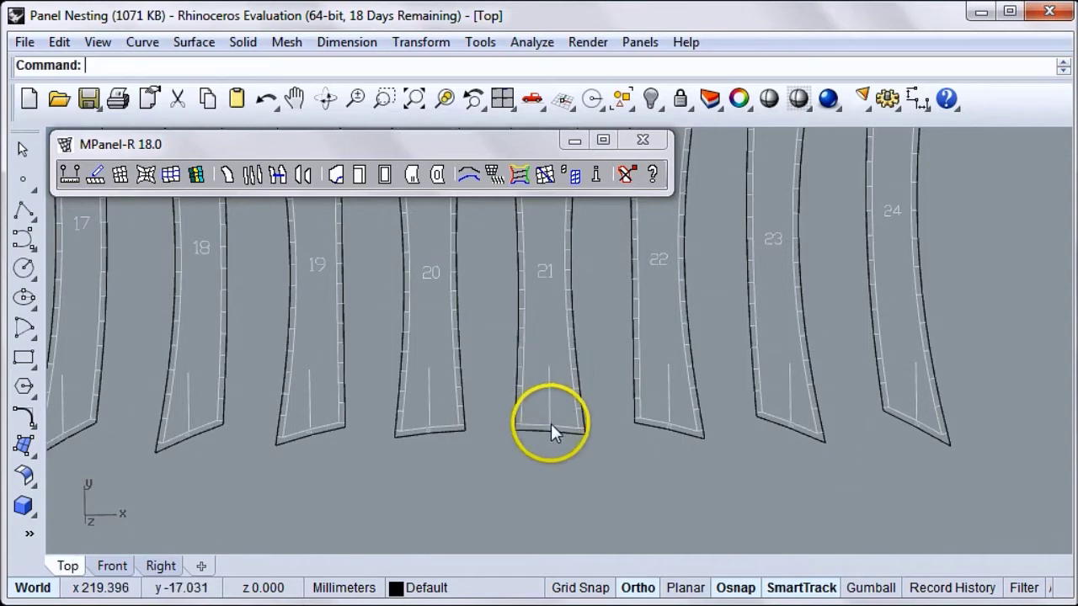
pyautogui.scroll(-3, 551, 424)
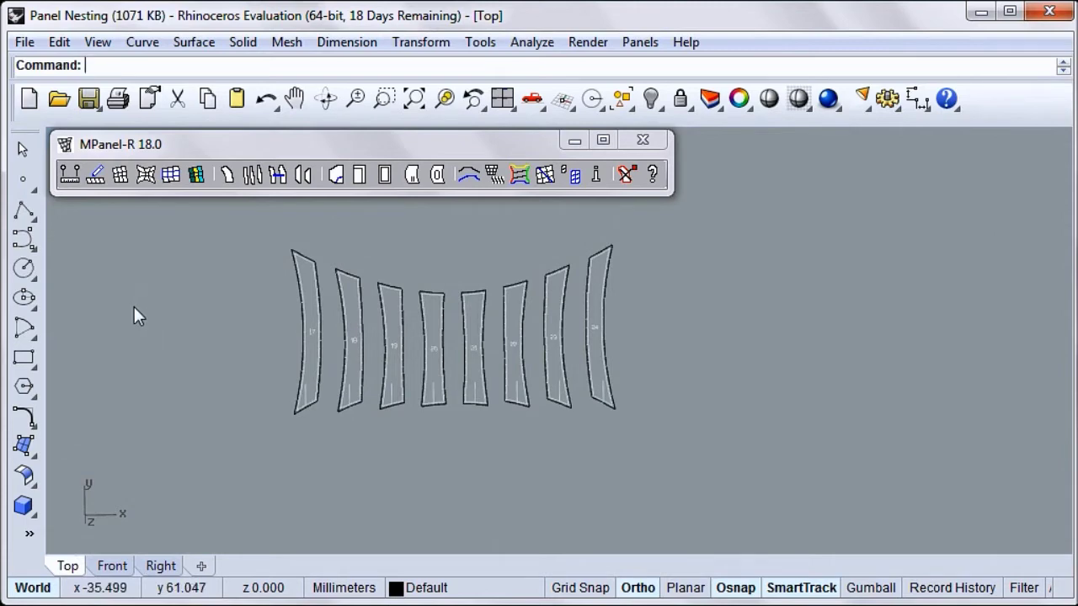
pyautogui.click(141, 490)
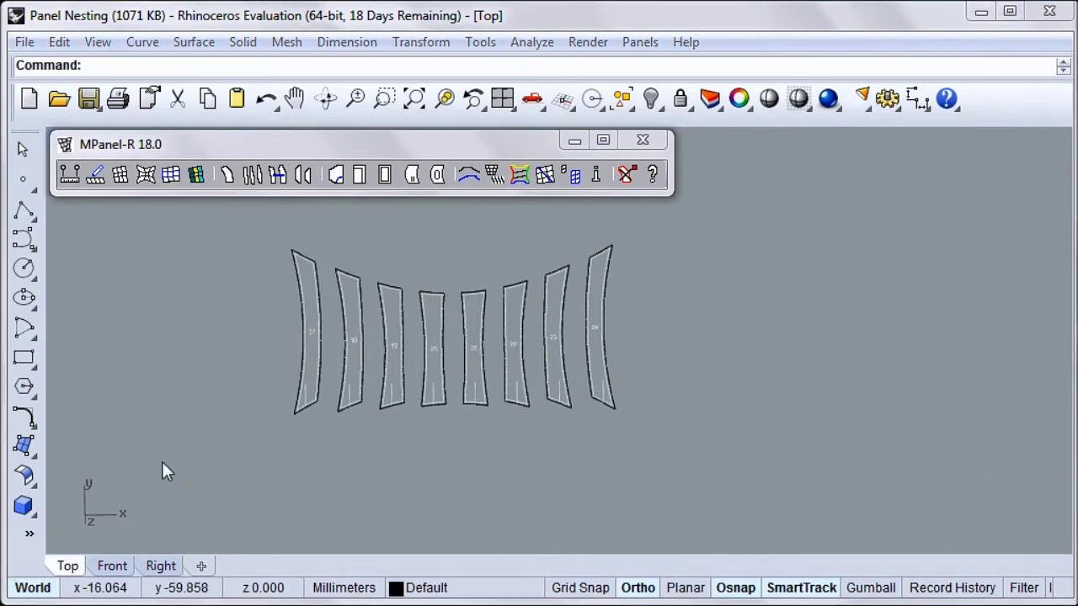
pyautogui.click(150, 472)
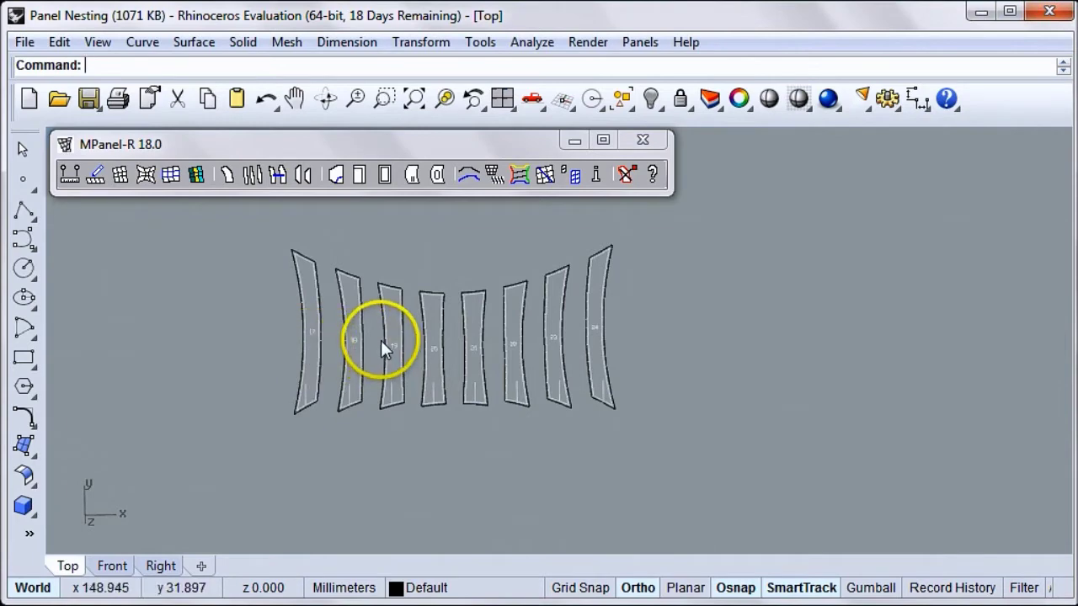
pyautogui.scroll(2, 433, 323)
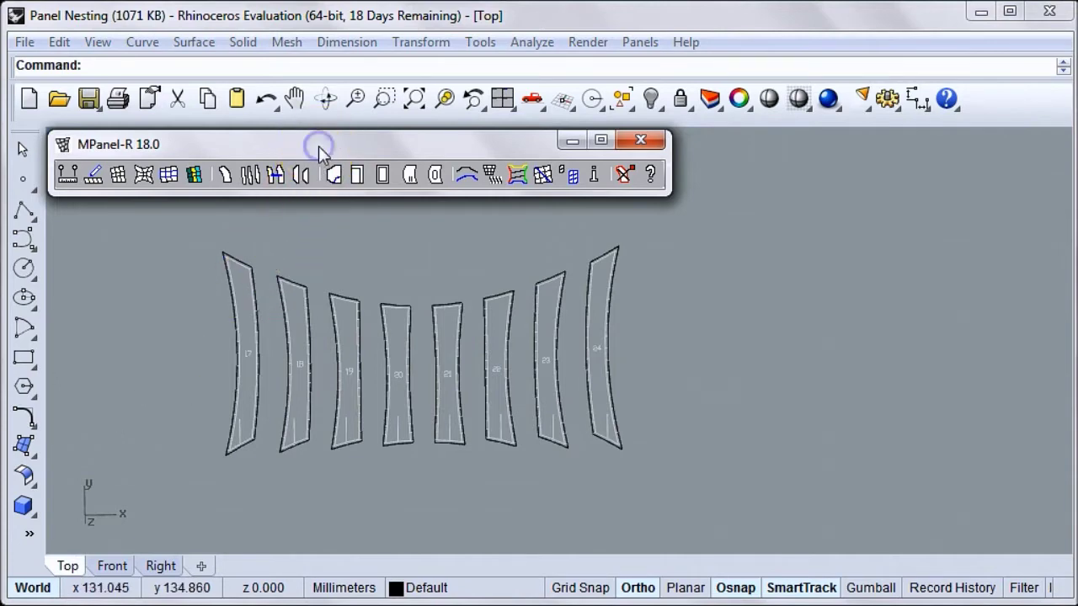
pyautogui.click(301, 174)
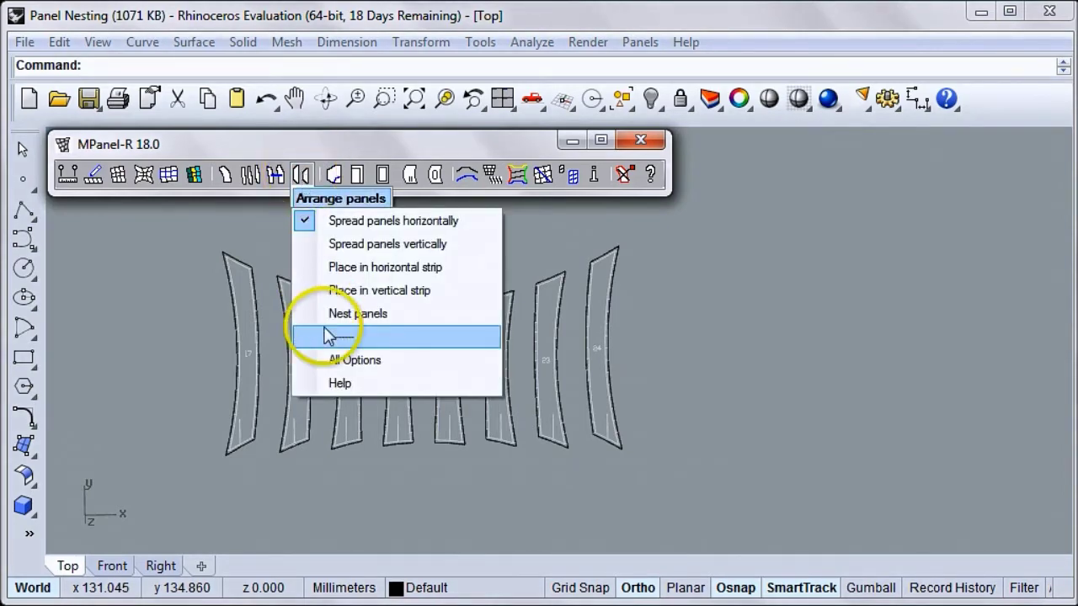
pyautogui.click(308, 360)
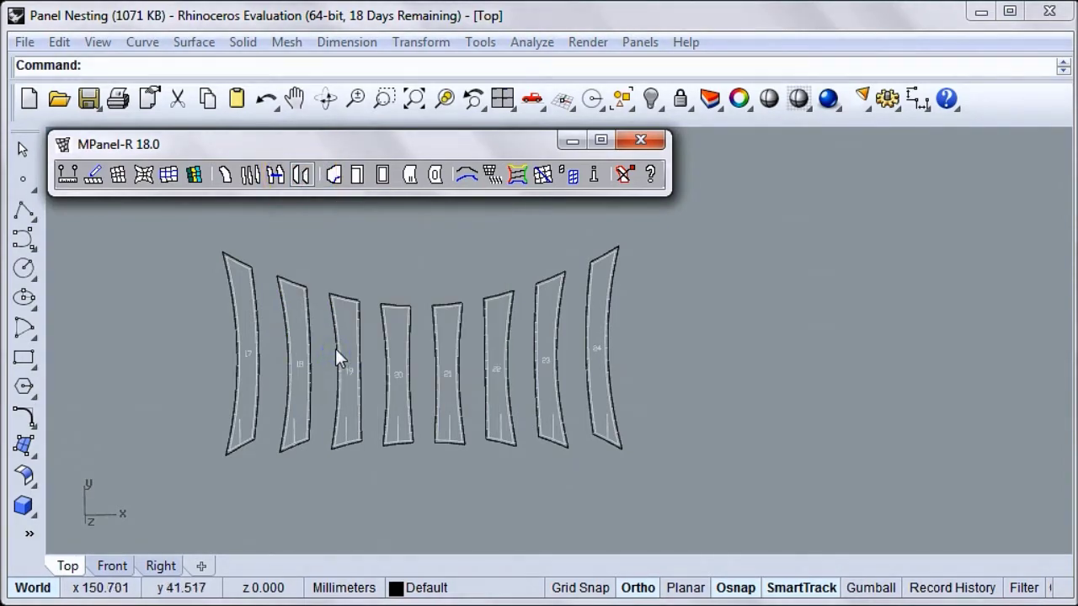
pyautogui.click(341, 347)
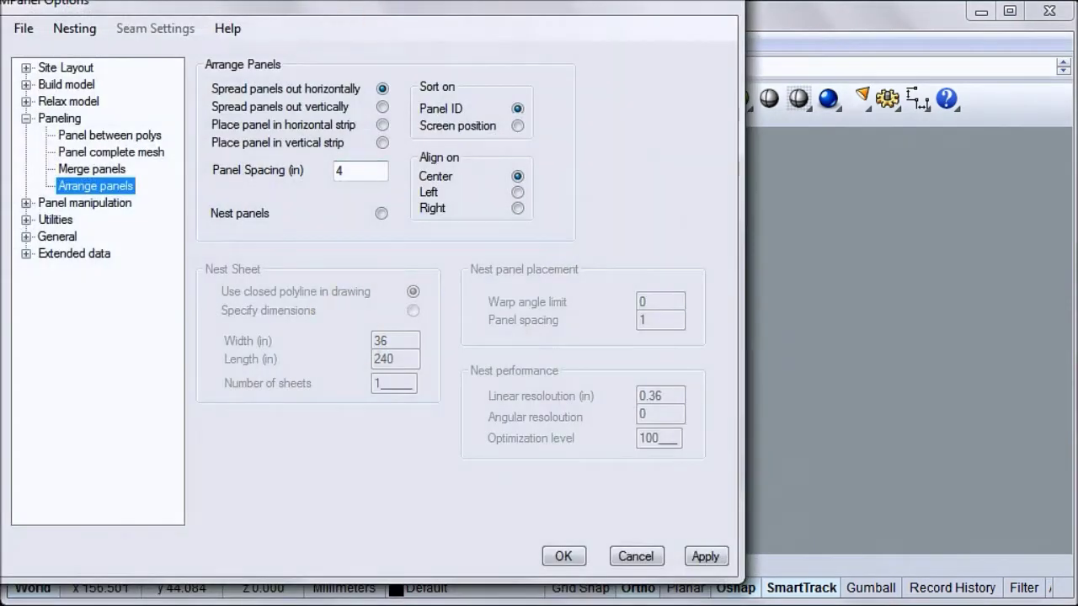
pyautogui.moveTo(298, 2); pyautogui.dragTo(315, 19)
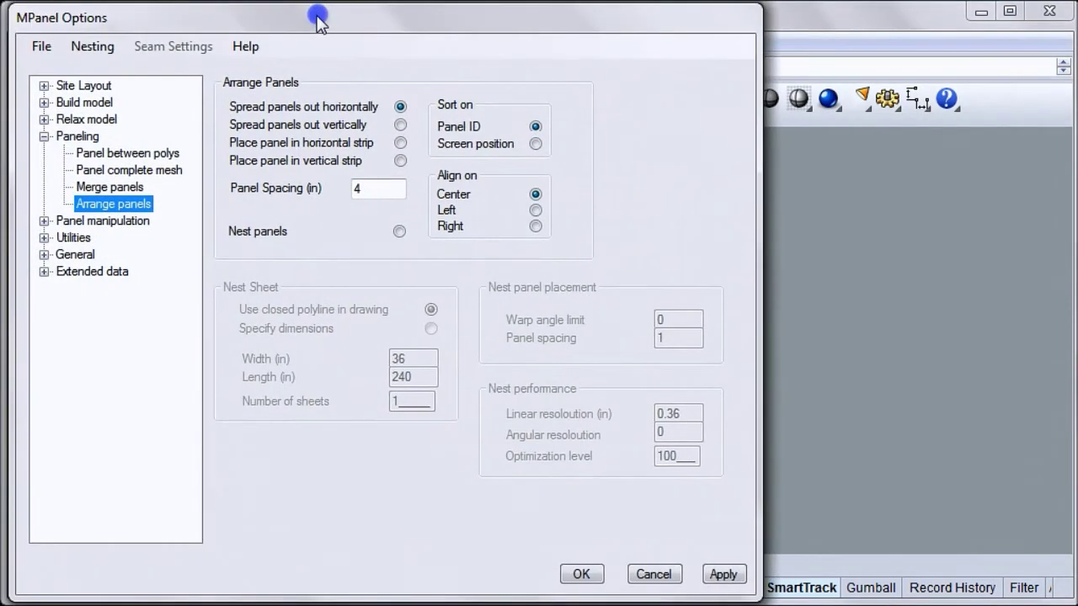
pyautogui.click(382, 213)
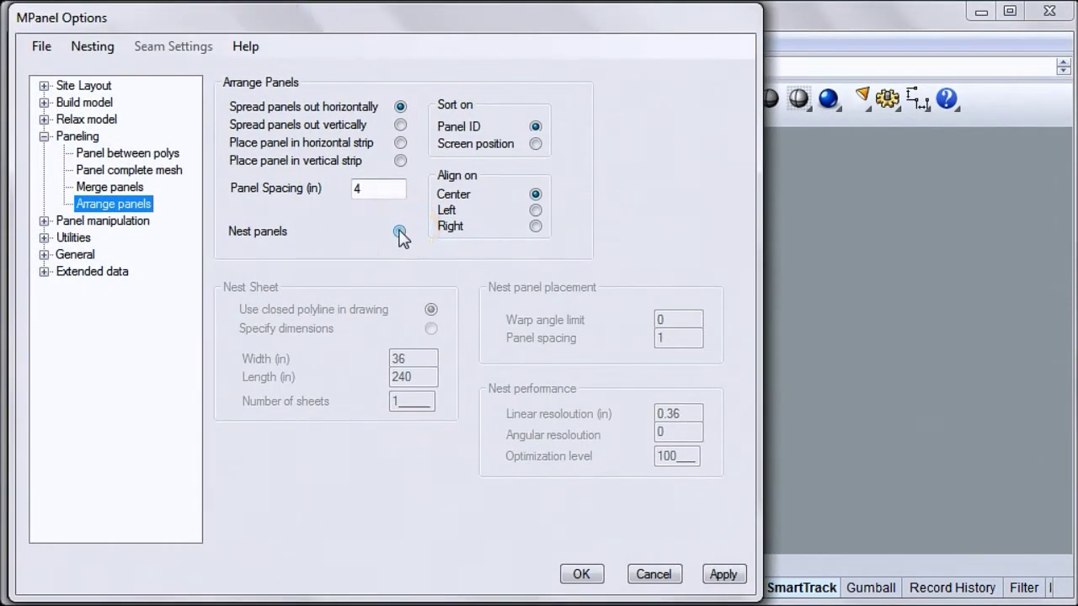
# Specify the nest sheet dimensions as 40 in wide, 200 in long, with 99 sheets
pyautogui.click(283, 497)
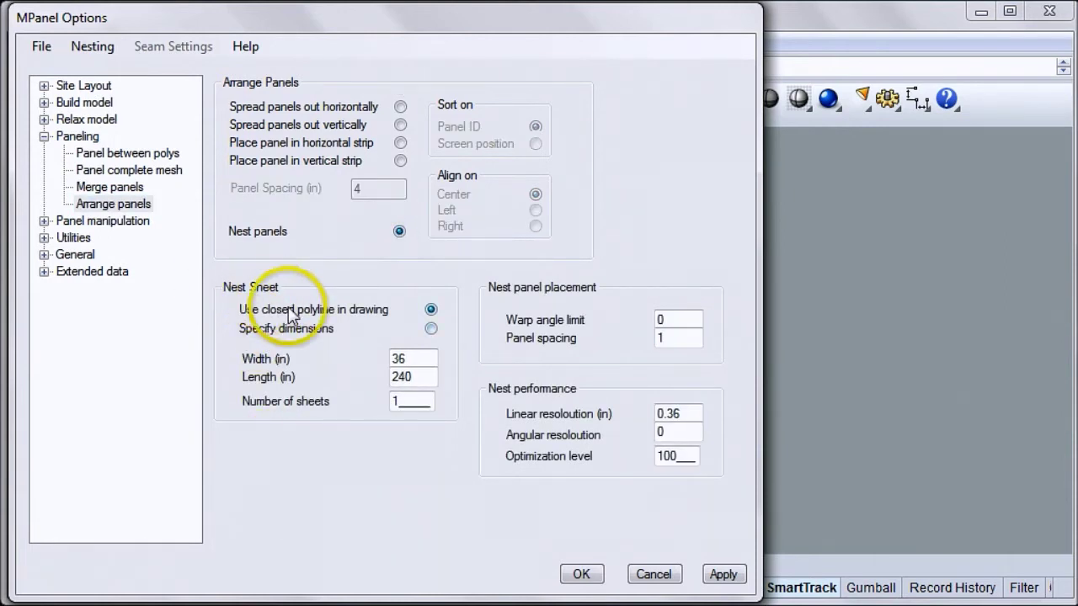
pyautogui.click(431, 329)
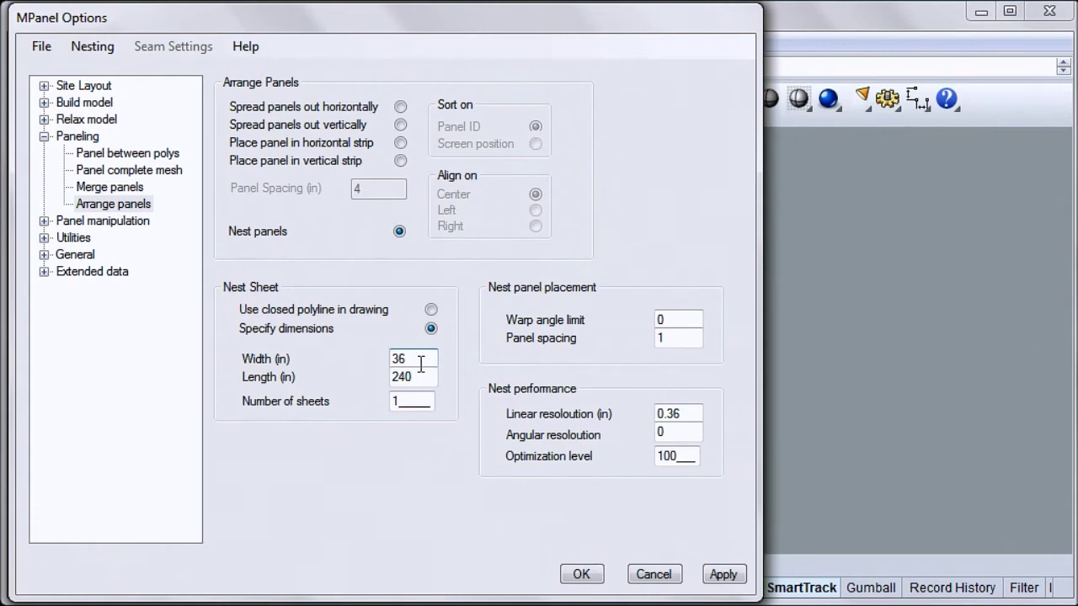
pyautogui.press('BackSpace')
pyautogui.press('BackSpace')
pyautogui.write('40')
pyautogui.press('Tab')
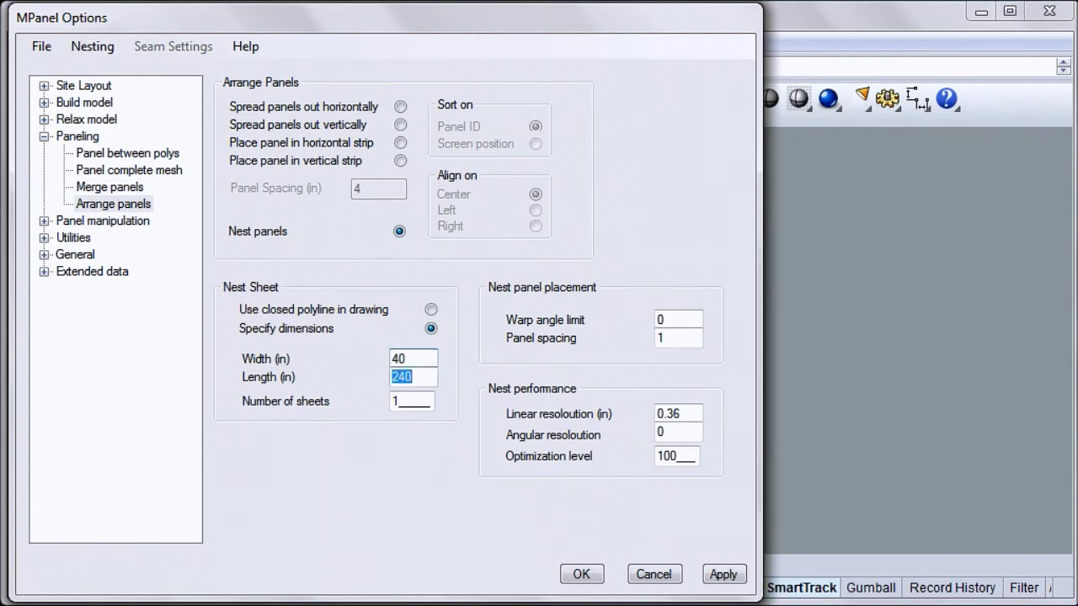
pyautogui.write('20')
pyautogui.click(407, 401)
pyautogui.press('BackSpace')
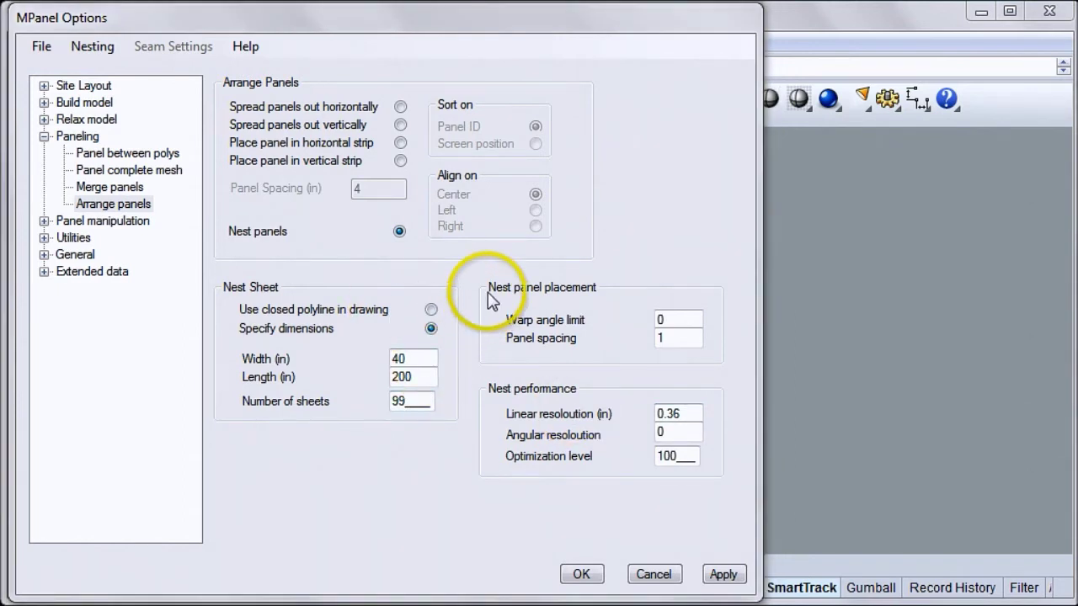
# Set warp angle limit 10, panel spacing 0, linear resolution 0.40, angular resolution 2, and confirm
pyautogui.click(689, 323)
pyautogui.press('BackSpace')
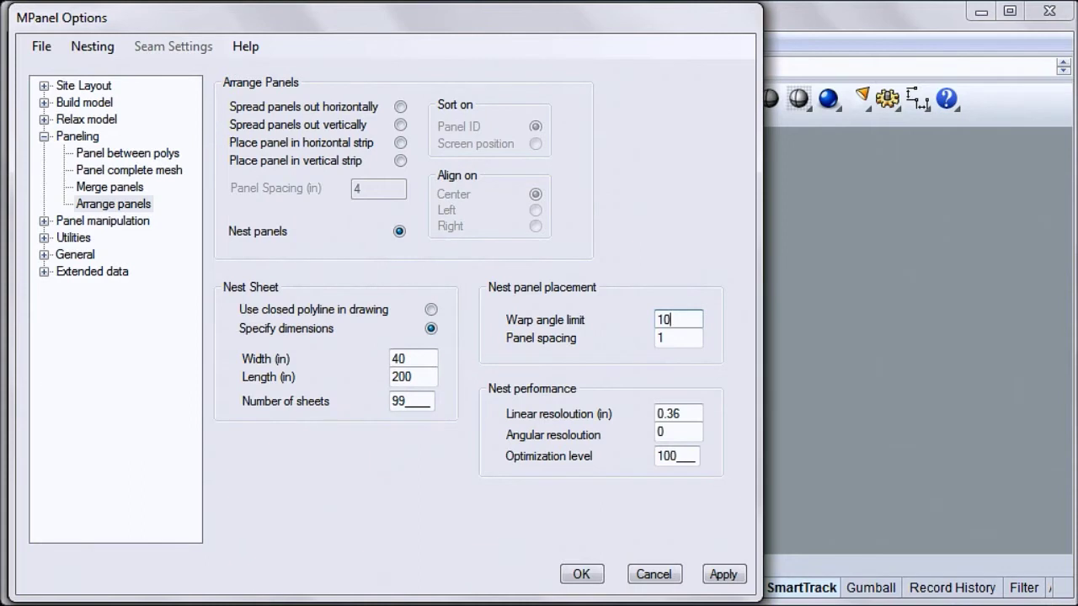
pyautogui.click(673, 339)
pyautogui.doubleClick(673, 340)
pyautogui.write('0')
pyautogui.click(484, 528)
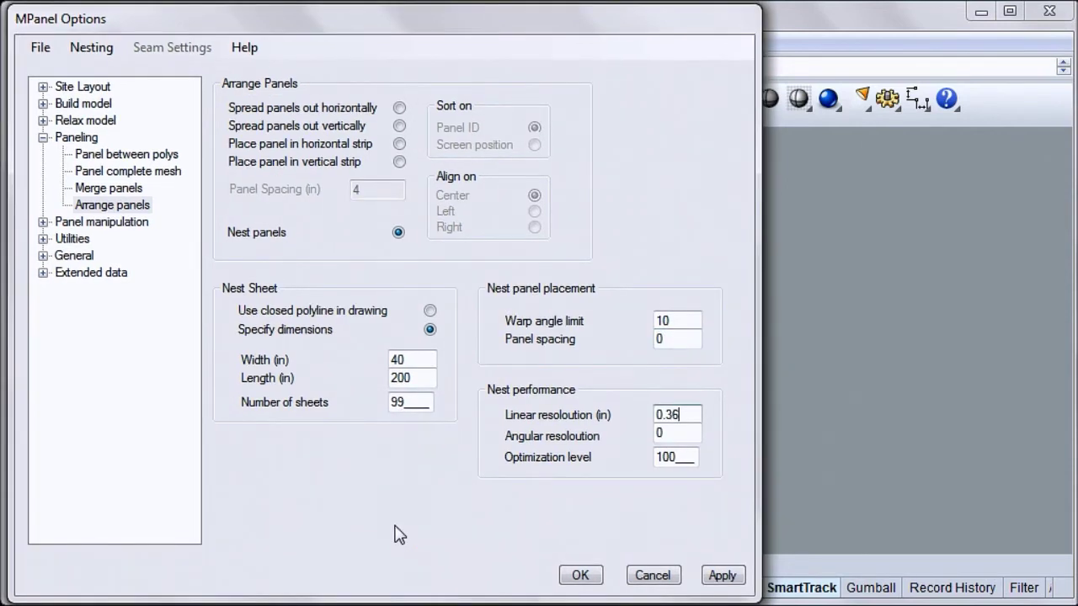
pyautogui.click(689, 414)
pyautogui.write('40')
pyautogui.click(684, 433)
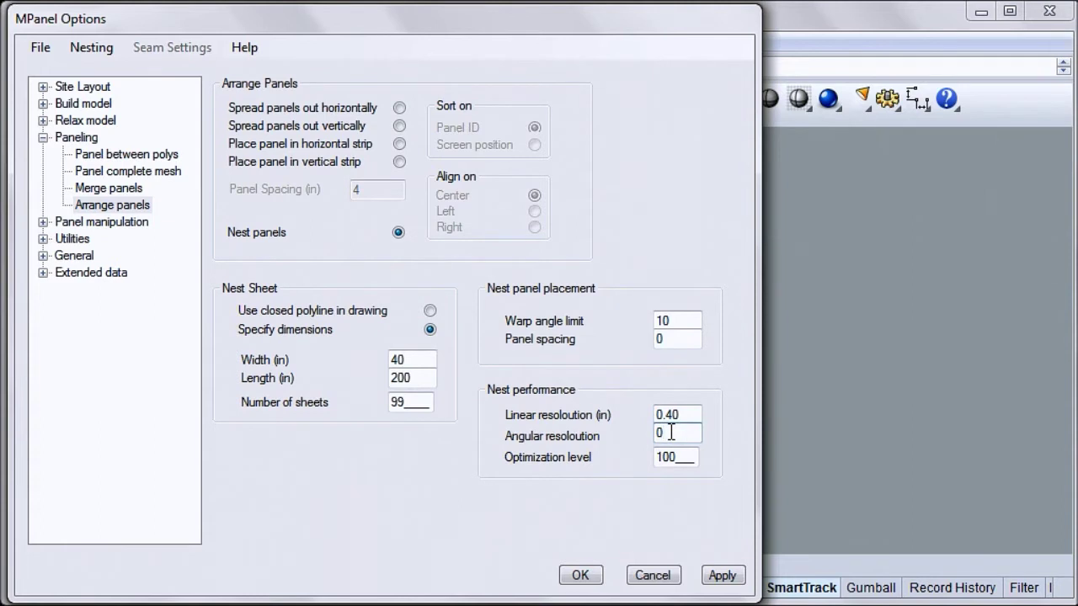
pyautogui.write('2')
pyautogui.click(580, 577)
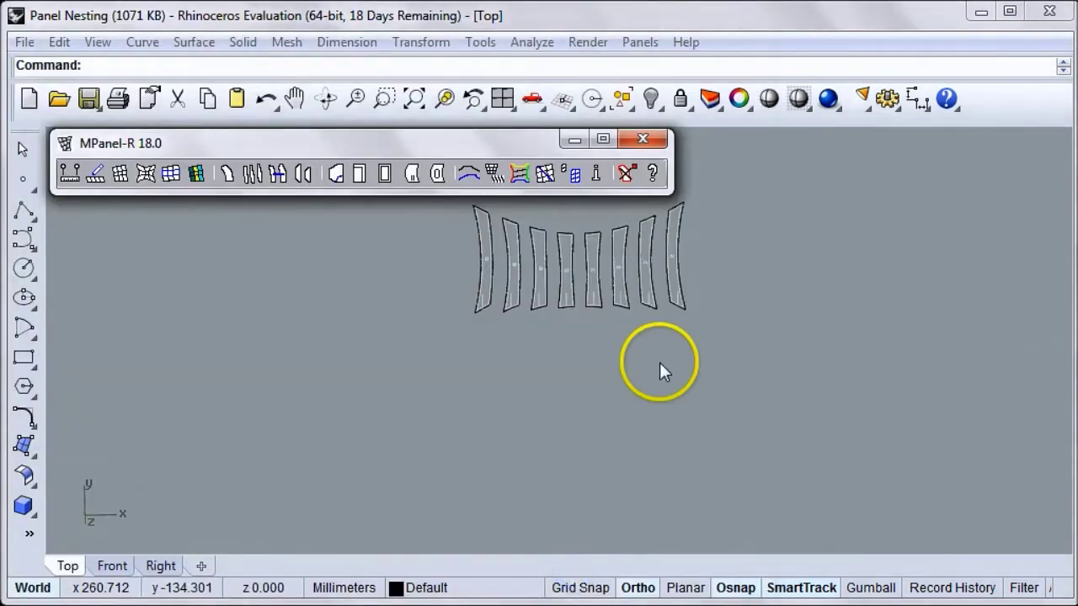
# Copy the eight panels to the right, then nest the originals onto 40 × 200 sheets
pyautogui.moveTo(737, 345); pyautogui.dragTo(448, 201)
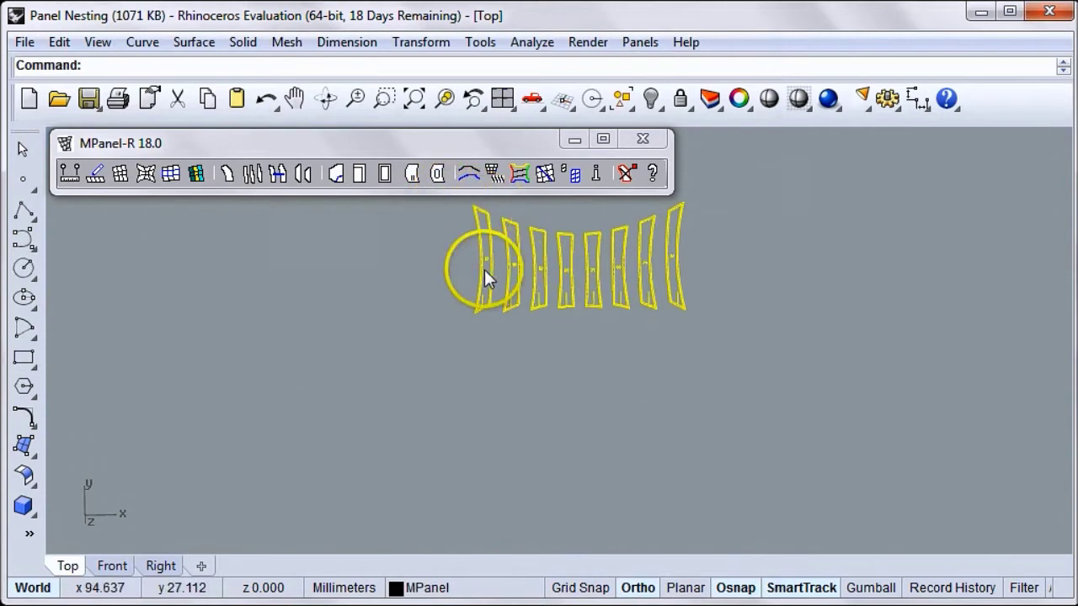
pyautogui.moveTo(486, 271); pyautogui.dragTo(786, 354)
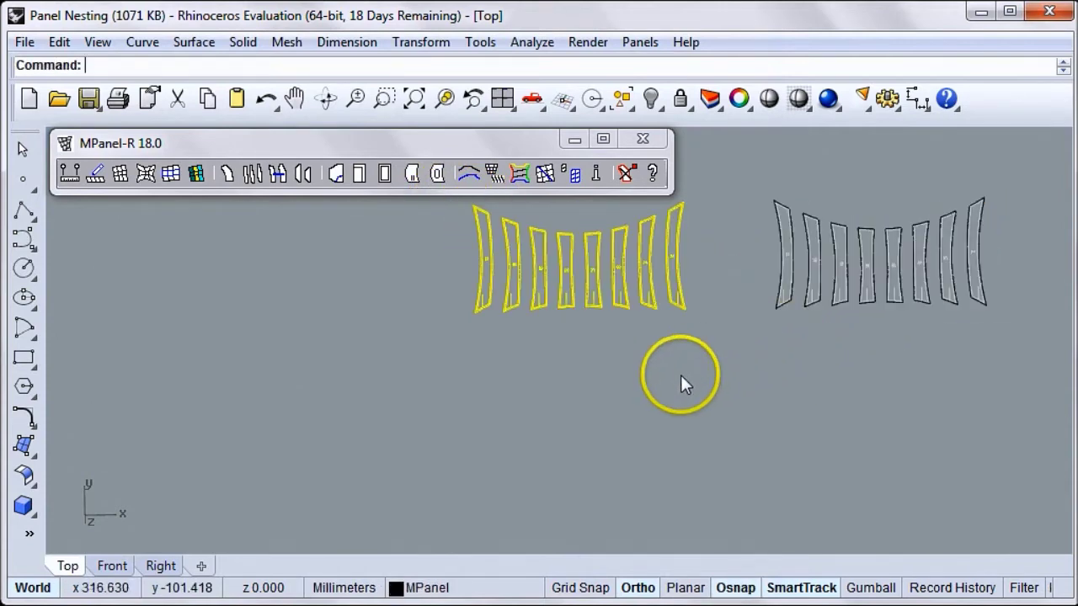
pyautogui.moveTo(724, 341); pyautogui.dragTo(451, 199)
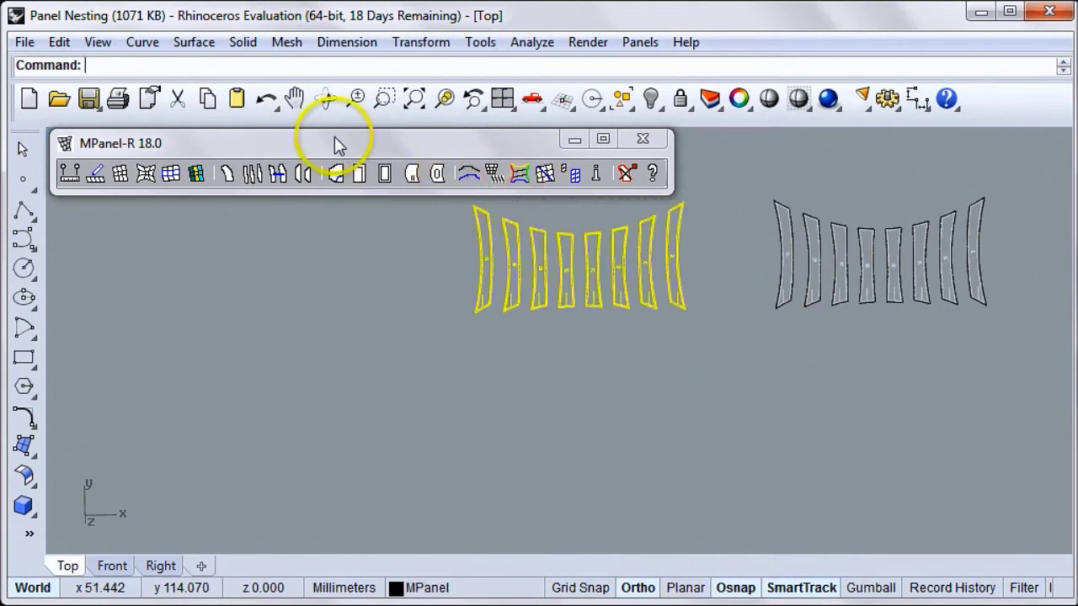
pyautogui.click(313, 138)
pyautogui.rightClick(305, 174)
pyautogui.click(305, 175)
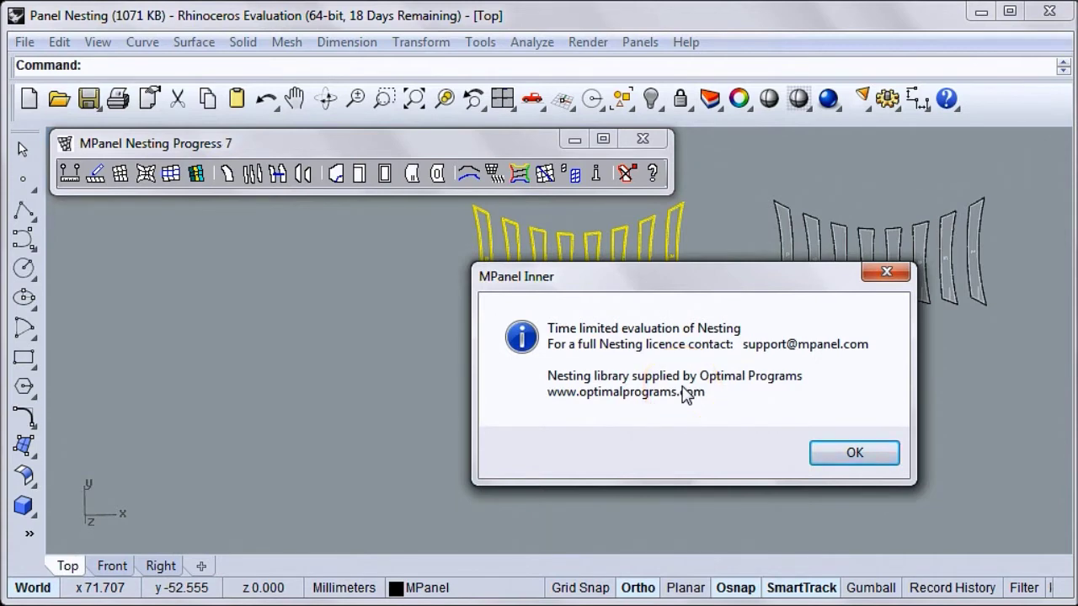
pyautogui.click(372, 496)
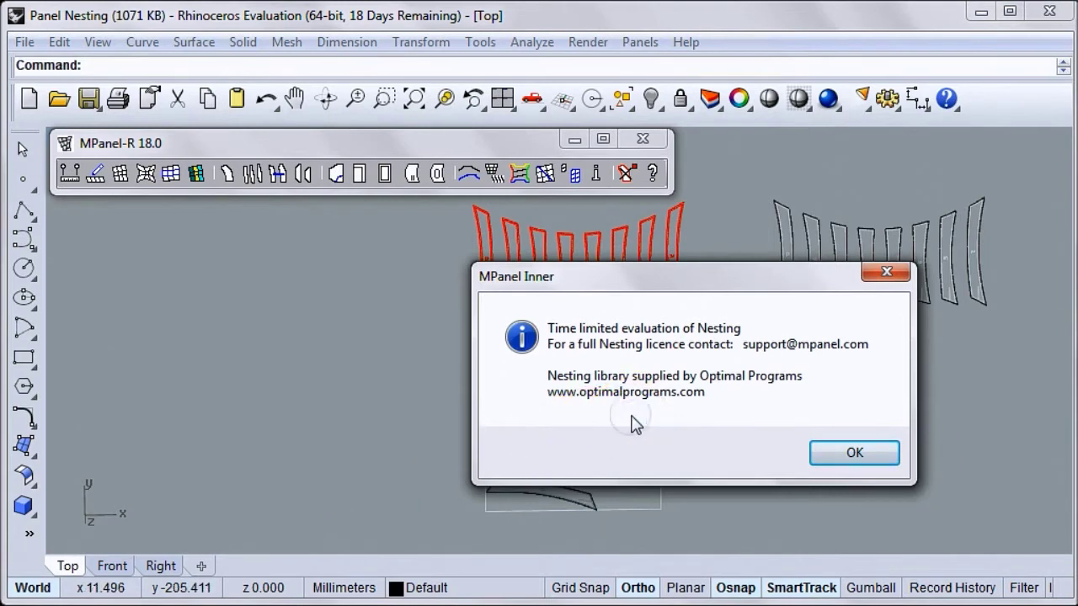
pyautogui.click(836, 456)
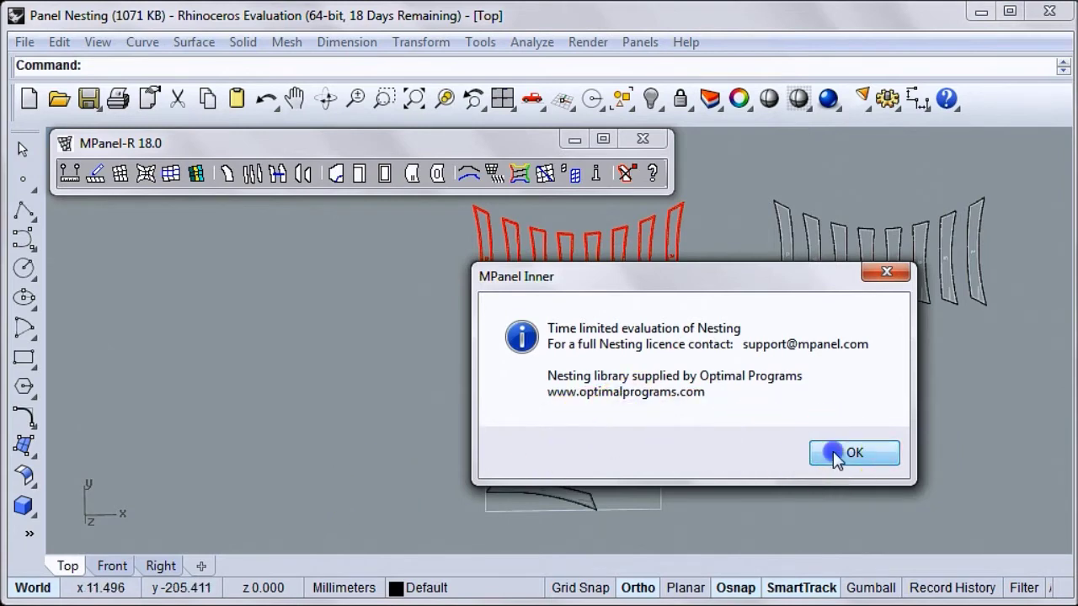
pyautogui.click(418, 444)
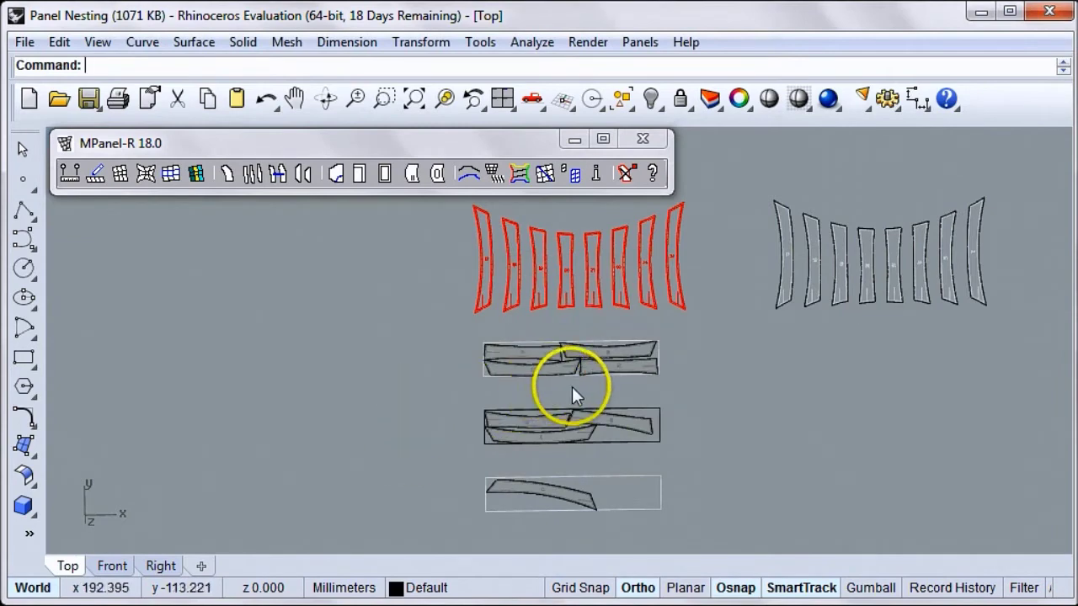
pyautogui.scroll(4, 581, 383)
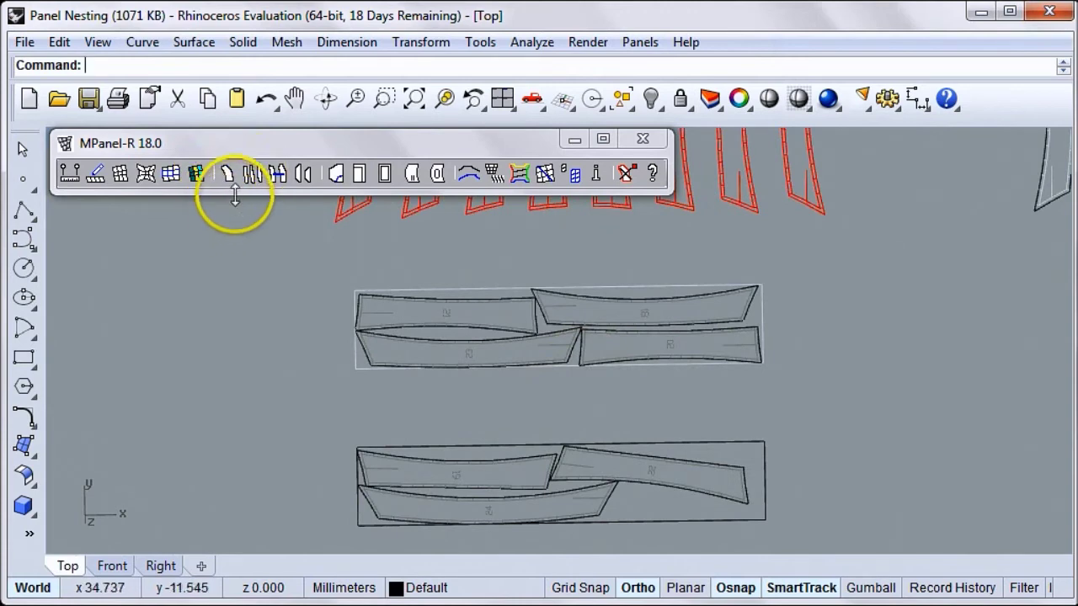
pyautogui.moveTo(235, 195); pyautogui.dragTo(231, 360)
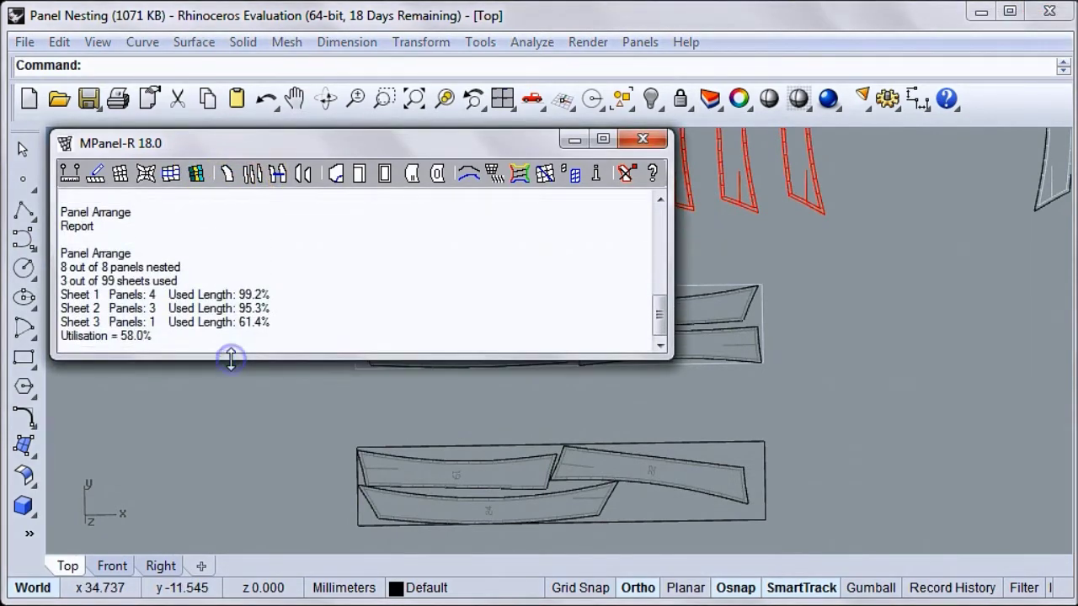
pyautogui.moveTo(231, 359); pyautogui.dragTo(241, 176)
pyautogui.scroll(-5, 257, 350)
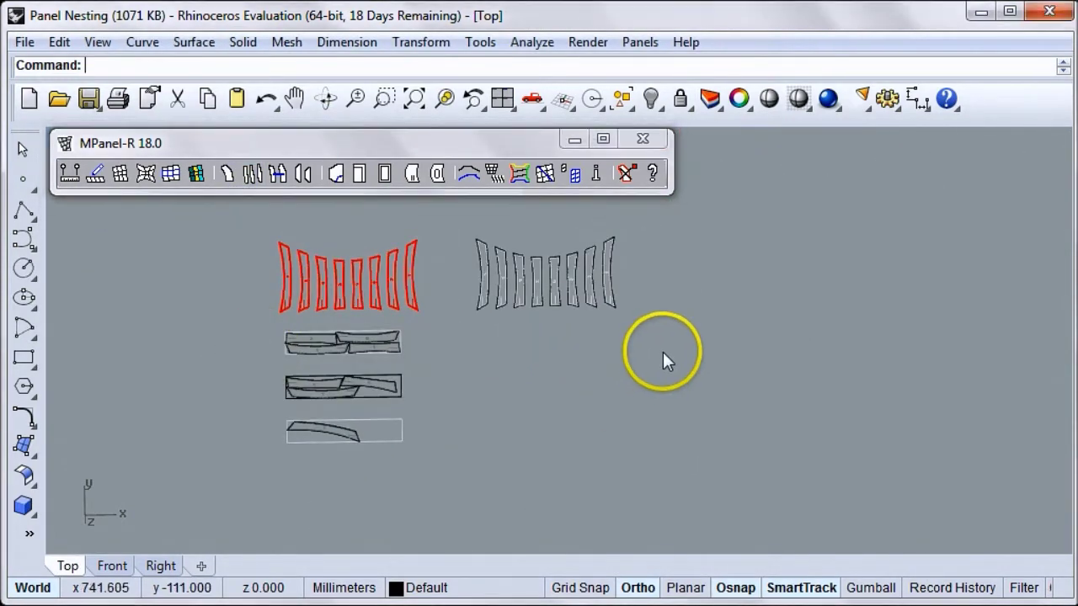
pyautogui.moveTo(666, 337); pyautogui.dragTo(467, 227)
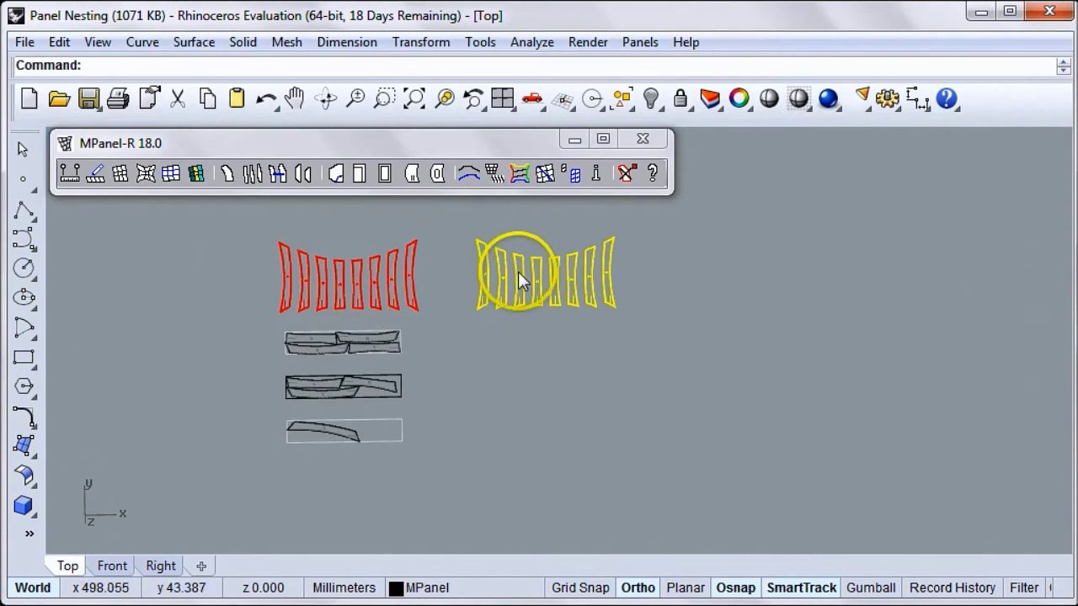
# Place another copy of the right panel group further right along the row
pyautogui.moveTo(517, 277); pyautogui.dragTo(669, 289)
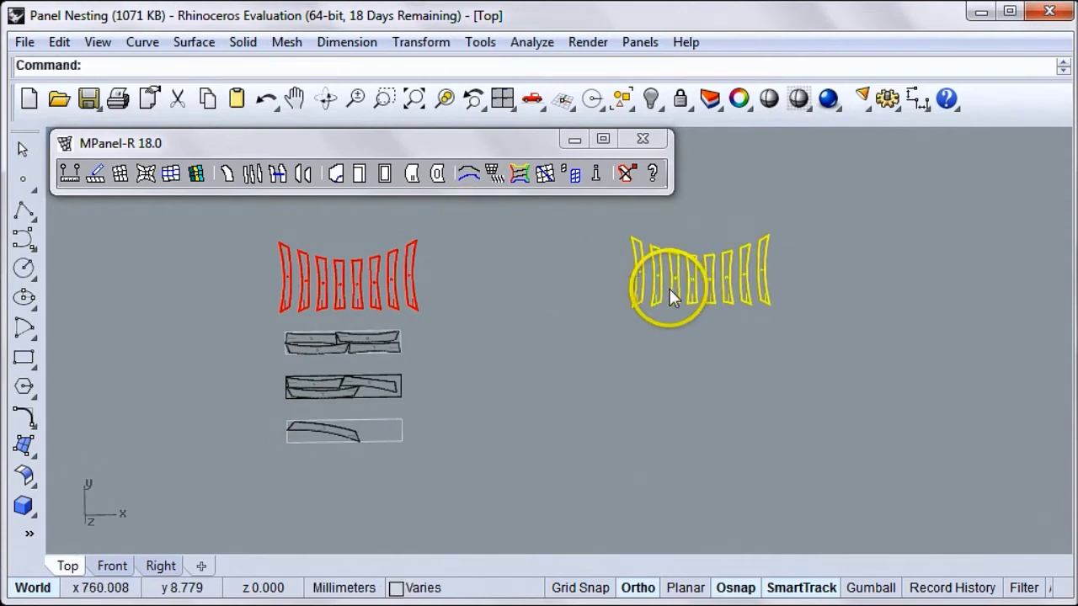
pyautogui.press('Escape')
pyautogui.click(658, 290)
pyautogui.click(739, 356)
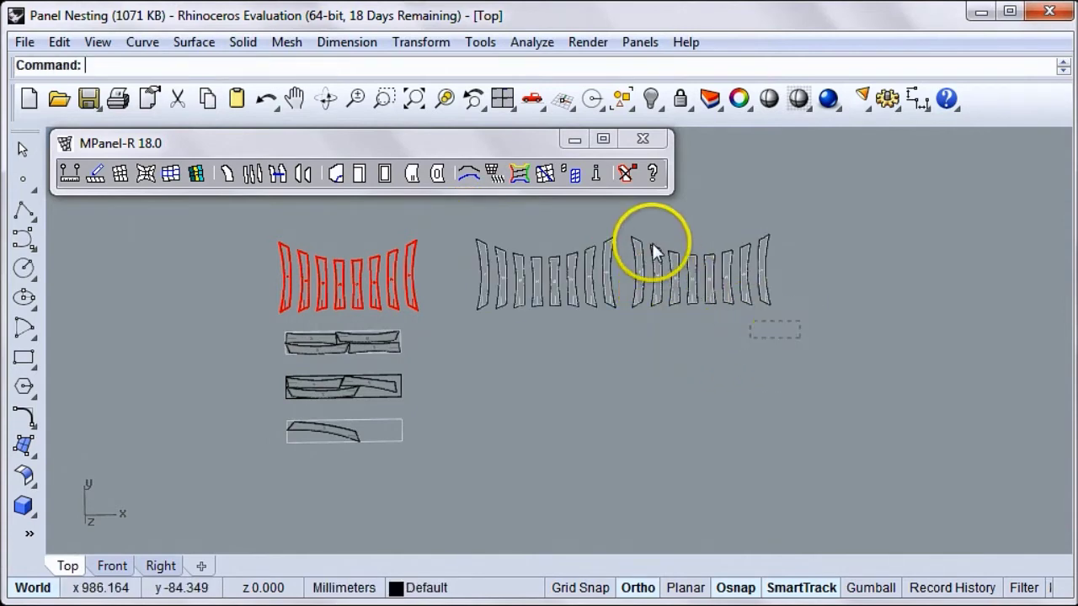
pyautogui.moveTo(654, 252); pyautogui.dragTo(623, 225)
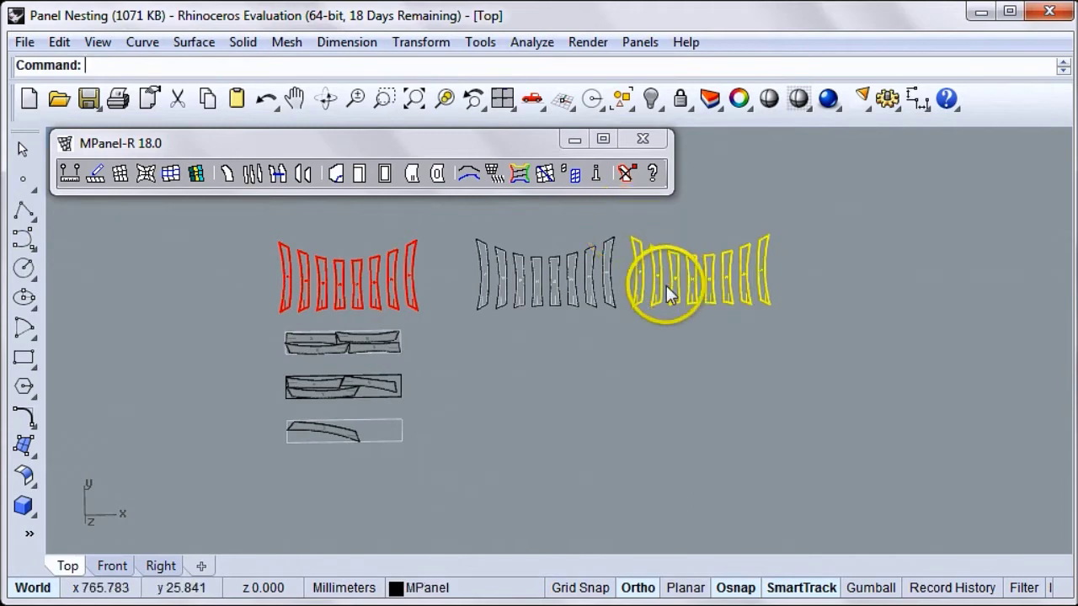
pyautogui.moveTo(655, 279)
pyautogui.mouseDown()
pyautogui.moveTo(690, 292)
pyautogui.moveTo(824, 293)
pyautogui.mouseUp()
pyautogui.click(716, 382)
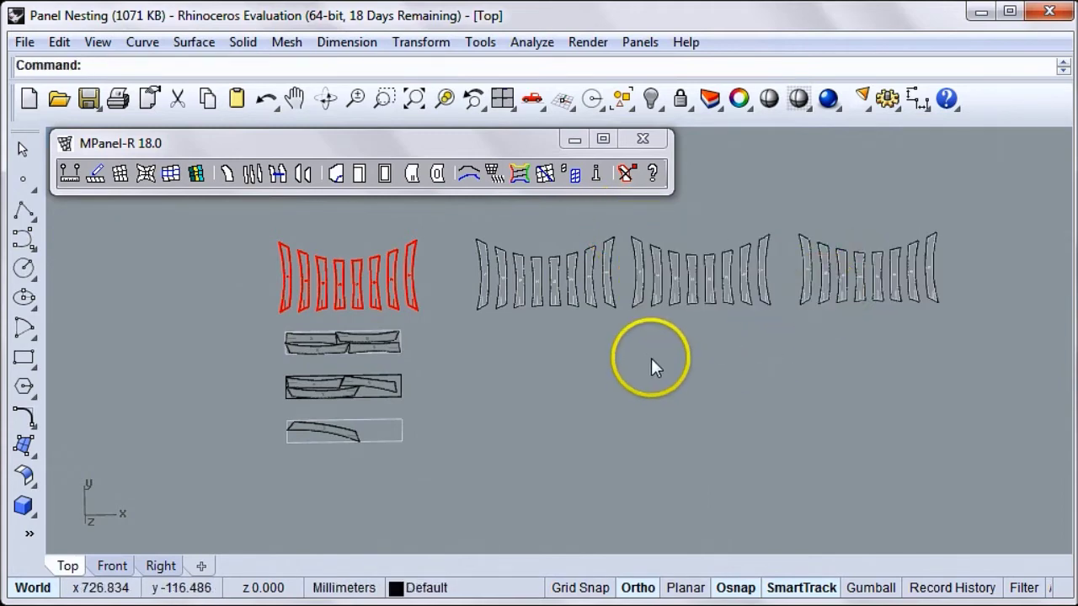
# Change the nesting number of sheets from 99 to 1
pyautogui.click(304, 144)
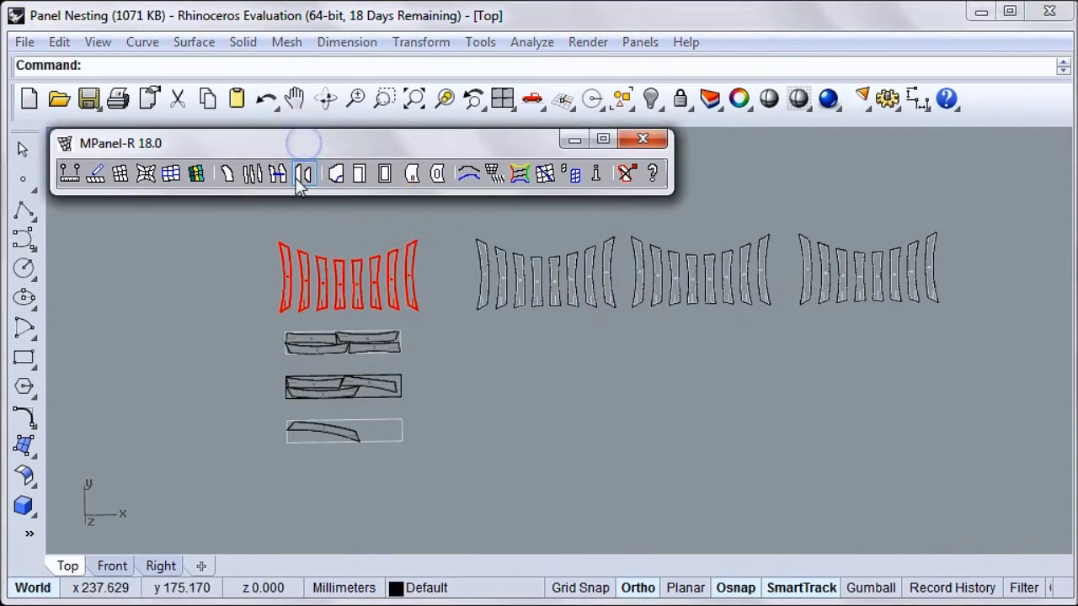
pyautogui.click(299, 180)
pyautogui.click(363, 355)
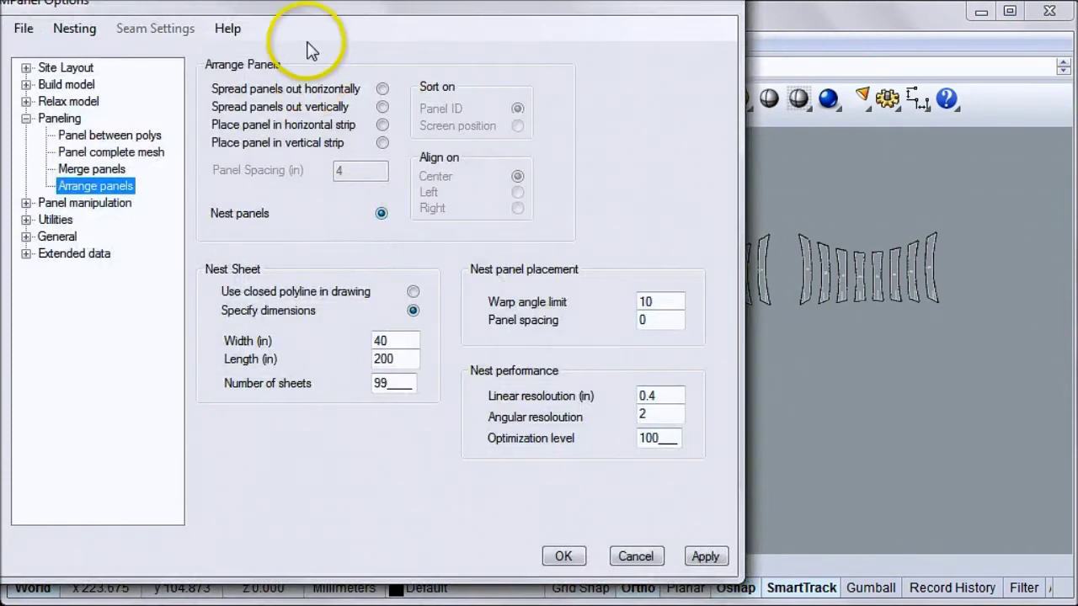
pyautogui.moveTo(299, 8); pyautogui.dragTo(319, 23)
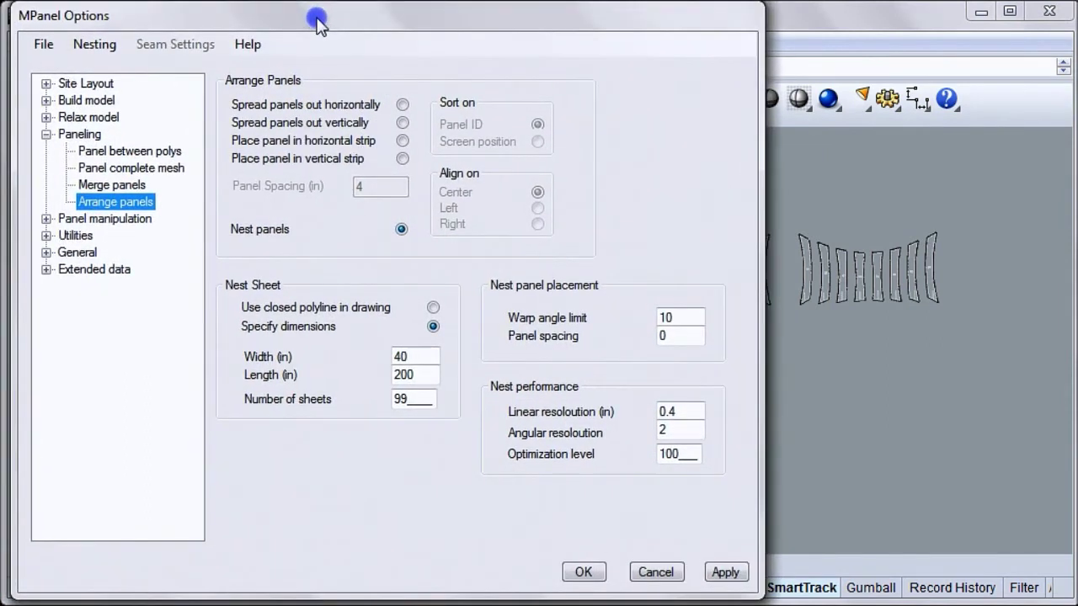
pyautogui.click(414, 400)
pyautogui.press('BackSpace')
pyautogui.press('BackSpace')
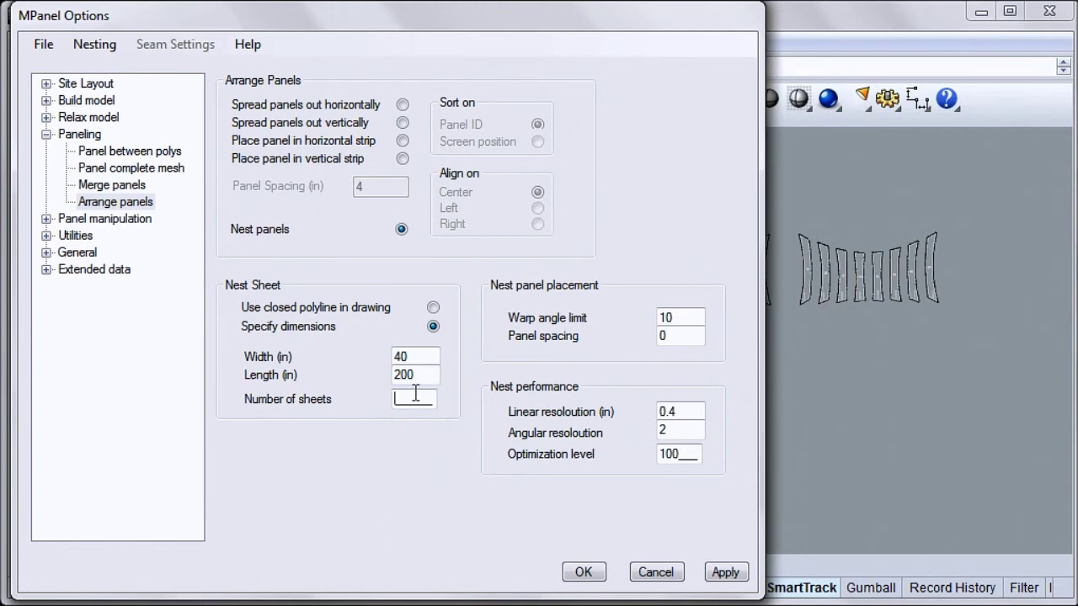
pyautogui.write('1')
pyautogui.click(583, 571)
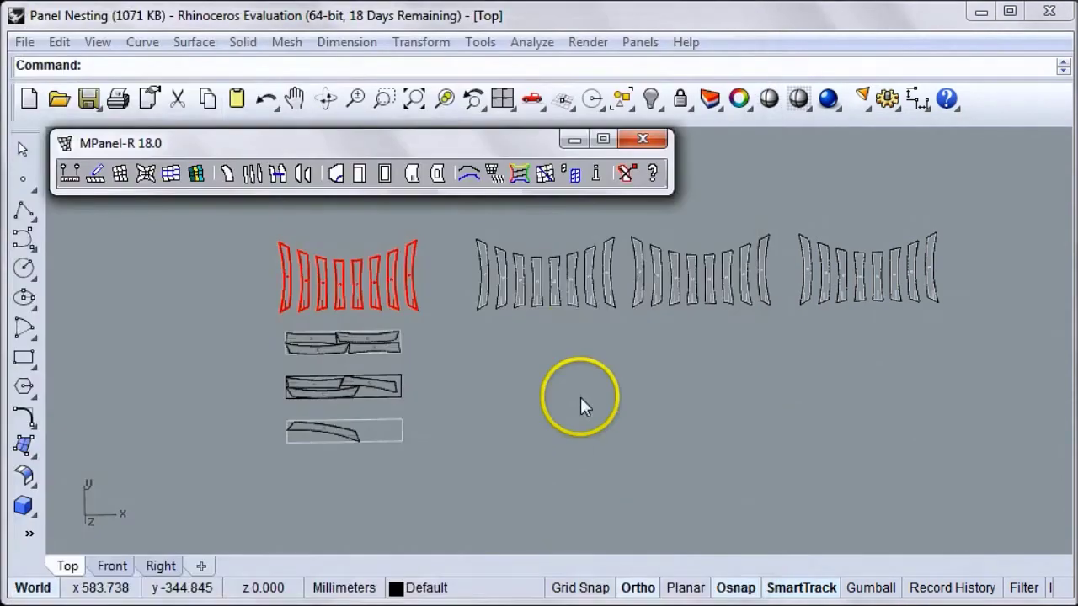
# Nest the first grey panel group onto one 40 × 200 sheet, fitting four of its panels
pyautogui.moveTo(620, 340); pyautogui.dragTo(472, 229)
pyautogui.click(302, 173)
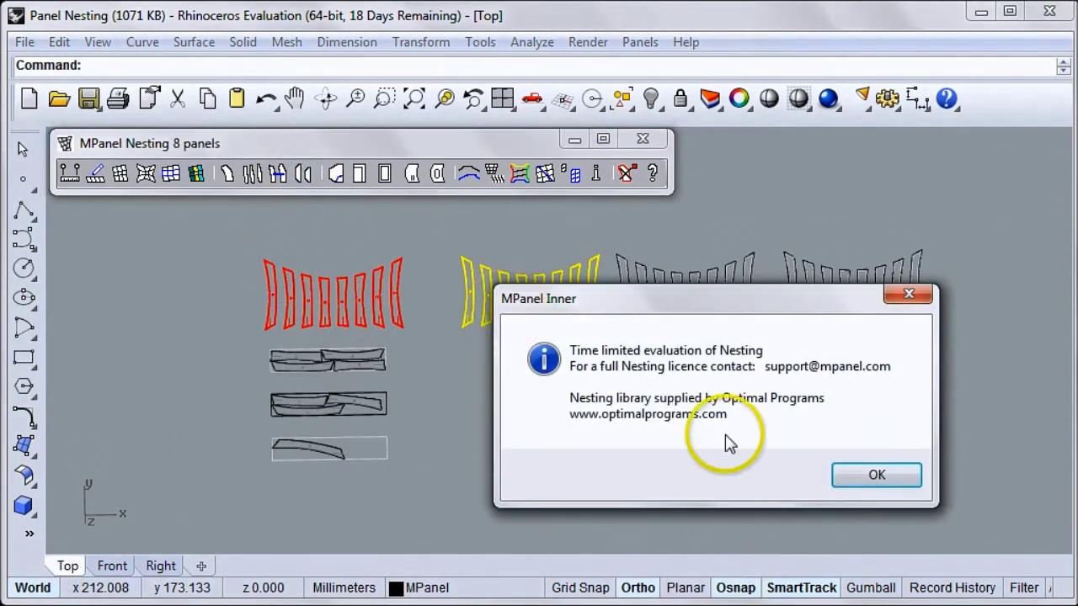
pyautogui.click(874, 476)
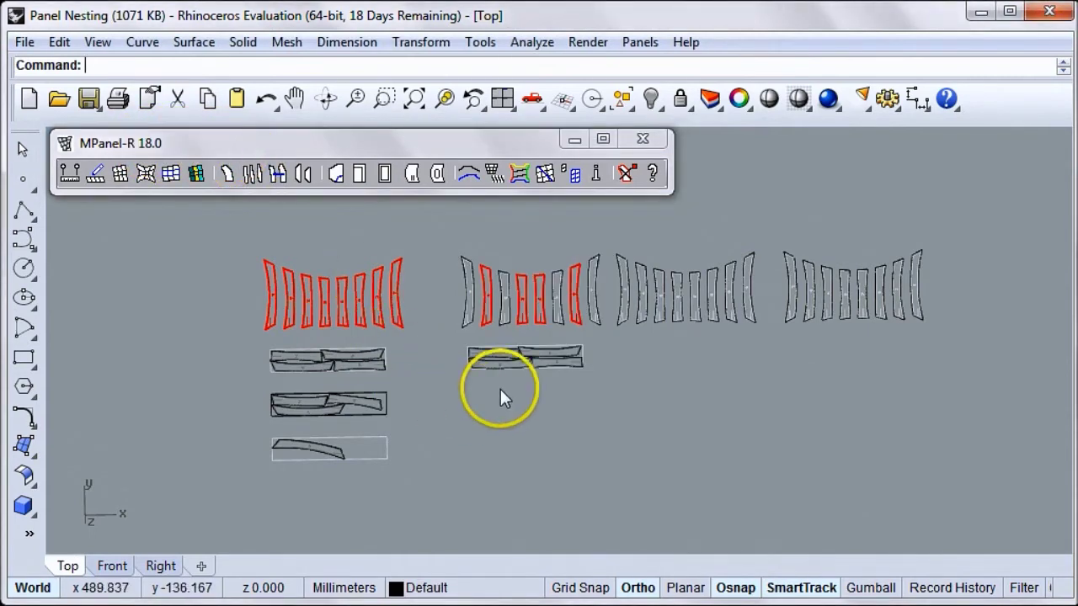
pyautogui.scroll(2, 521, 419)
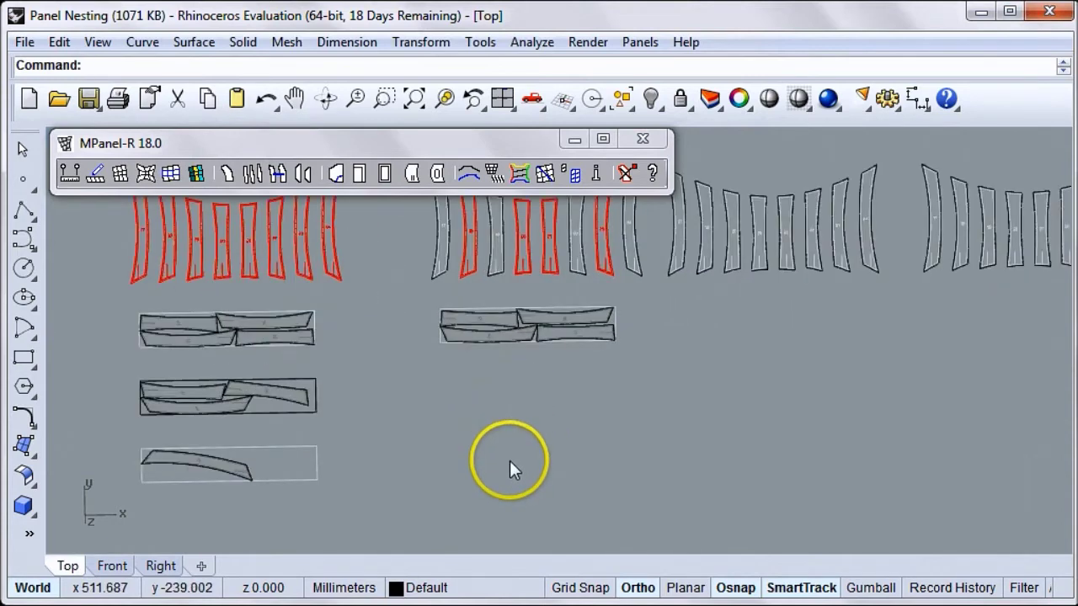
pyautogui.scroll(-1, 511, 464)
pyautogui.scroll(2, 515, 293)
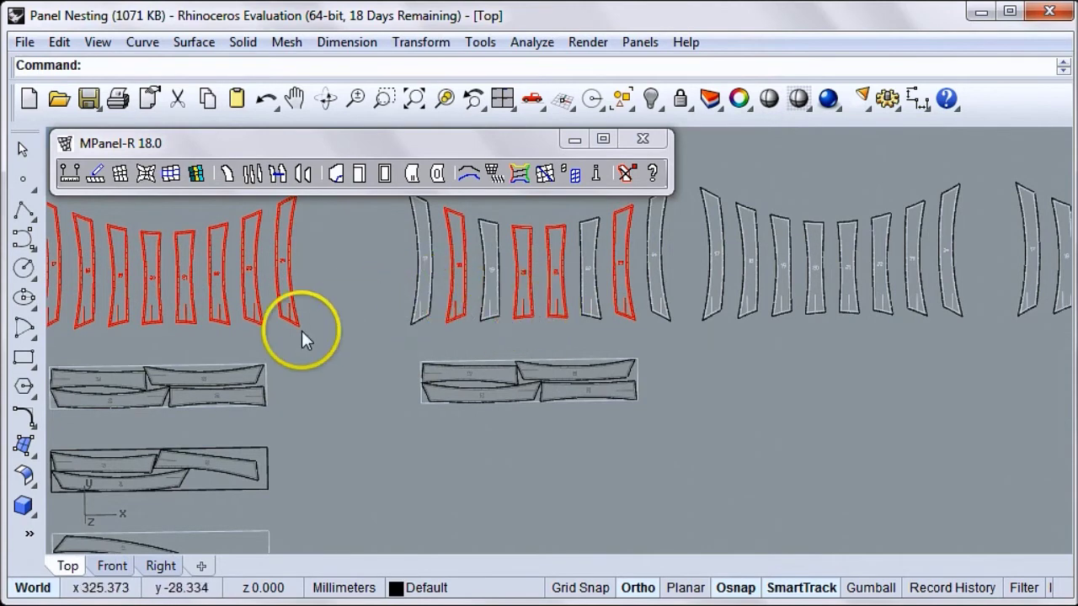
pyautogui.scroll(-1, 302, 331)
# Lengthen the nest sheet from 200 to 800 in the arrangement options
pyautogui.click(287, 149)
pyautogui.click(304, 174)
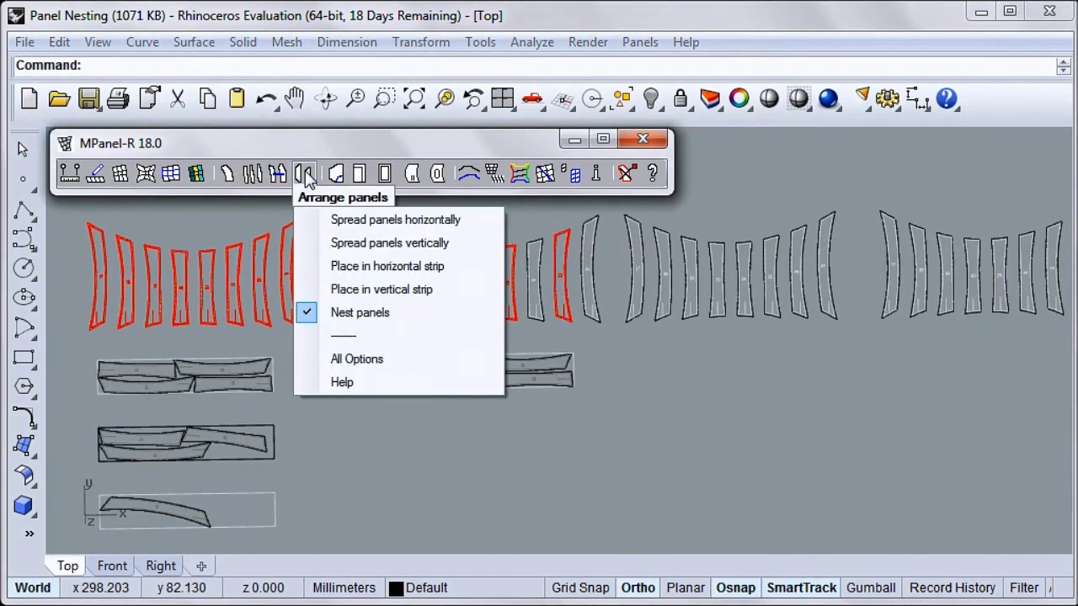
pyautogui.click(354, 359)
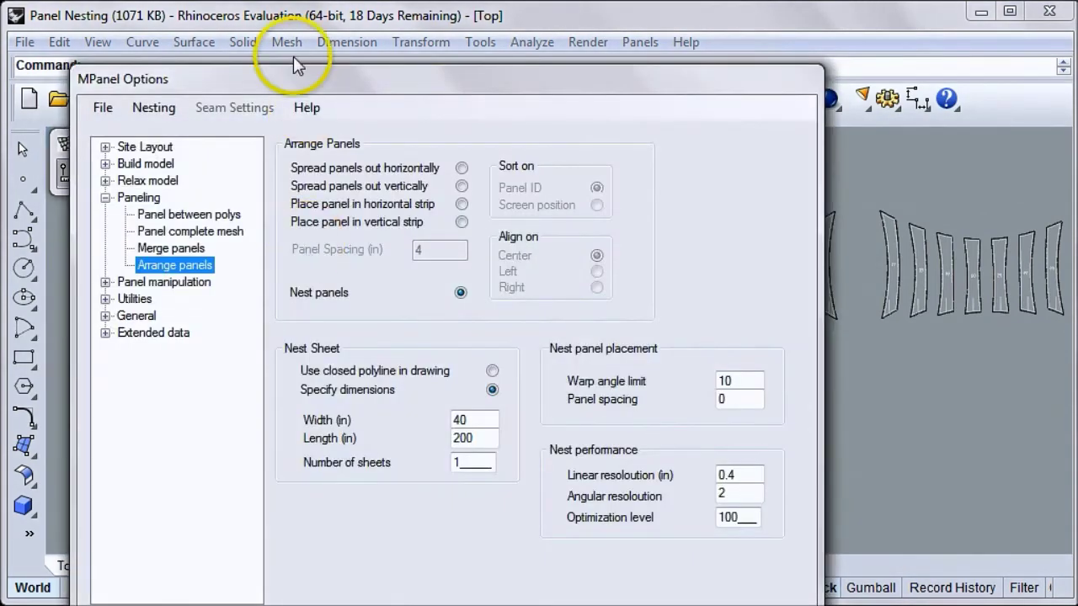
pyautogui.moveTo(315, 87); pyautogui.dragTo(299, 33)
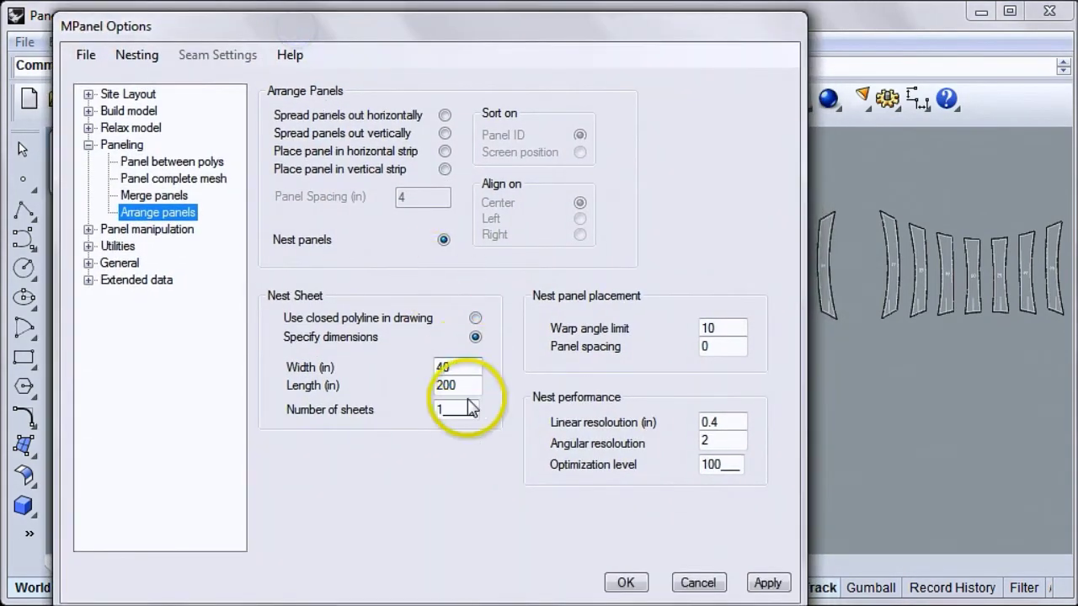
pyautogui.click(444, 386)
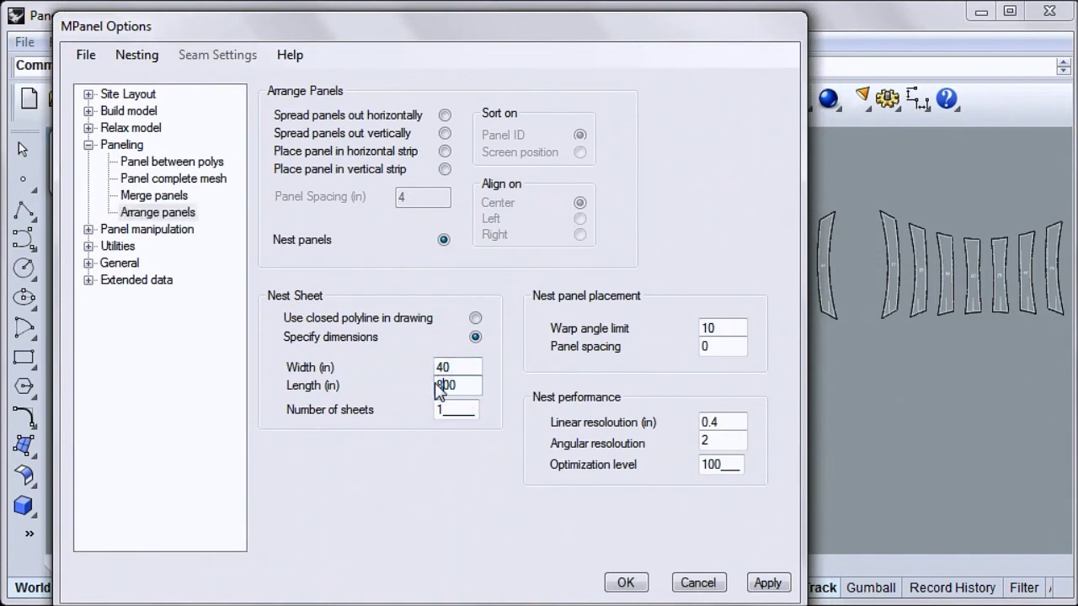
pyautogui.click(623, 584)
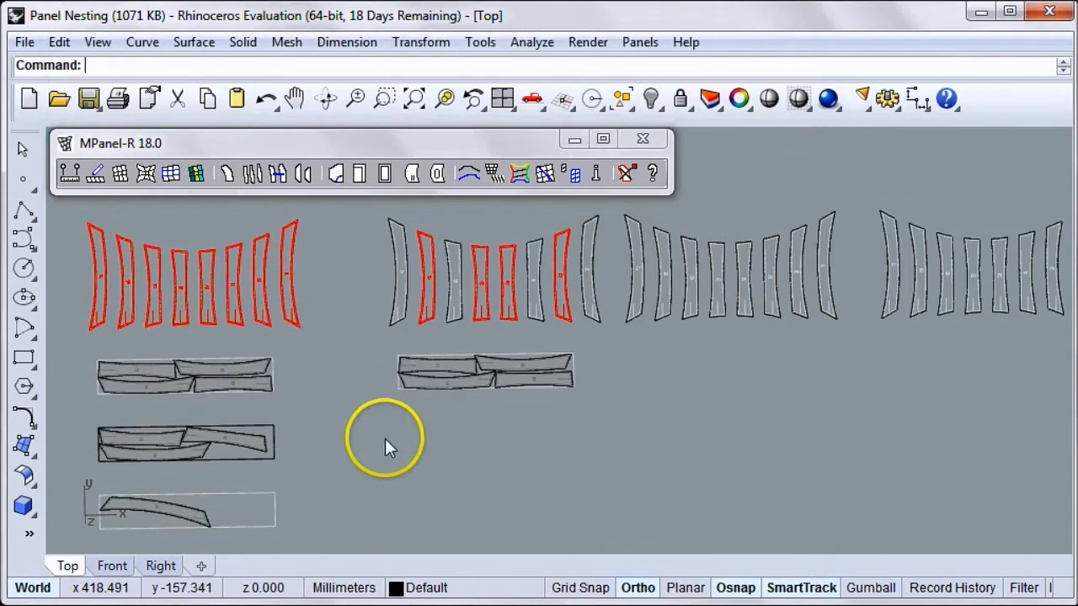
# Move the fourth panel group out to the far right
pyautogui.scroll(-2, 385, 438)
pyautogui.moveTo(897, 377); pyautogui.dragTo(709, 270)
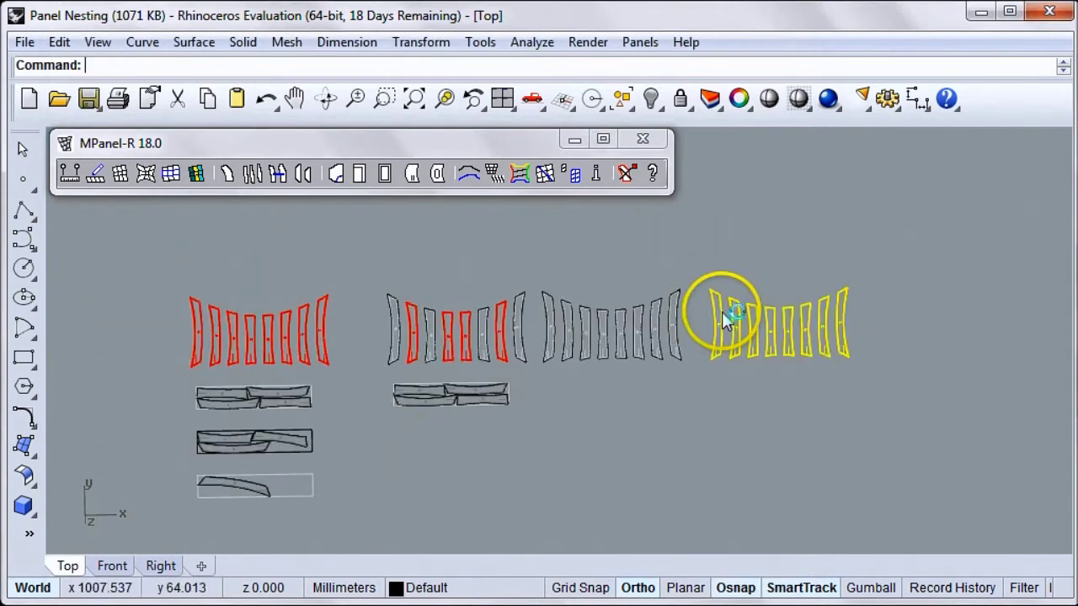
pyautogui.moveTo(729, 335); pyautogui.dragTo(1009, 346)
# Nest the third group's eight panels onto the long 800 in rolling sheet
pyautogui.moveTo(728, 387); pyautogui.dragTo(540, 281)
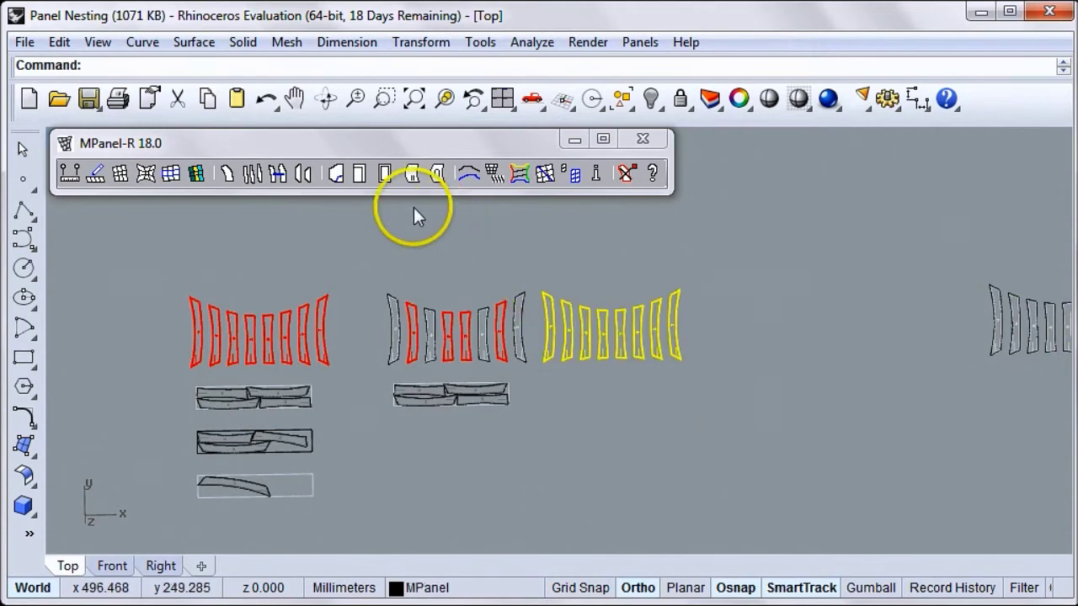
pyautogui.click(305, 174)
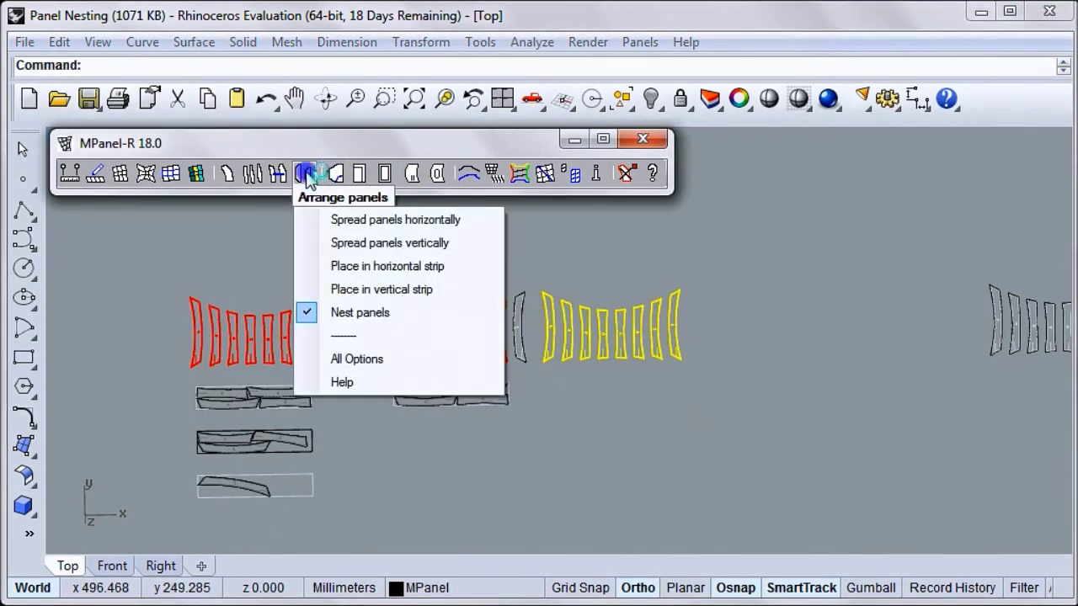
pyautogui.click(307, 175)
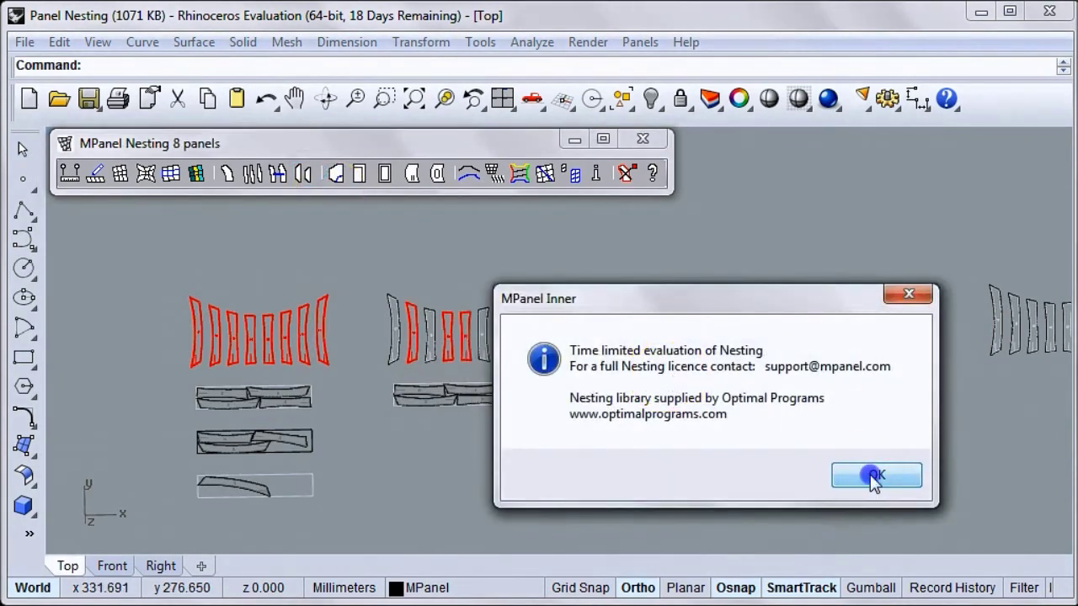
pyautogui.click(872, 476)
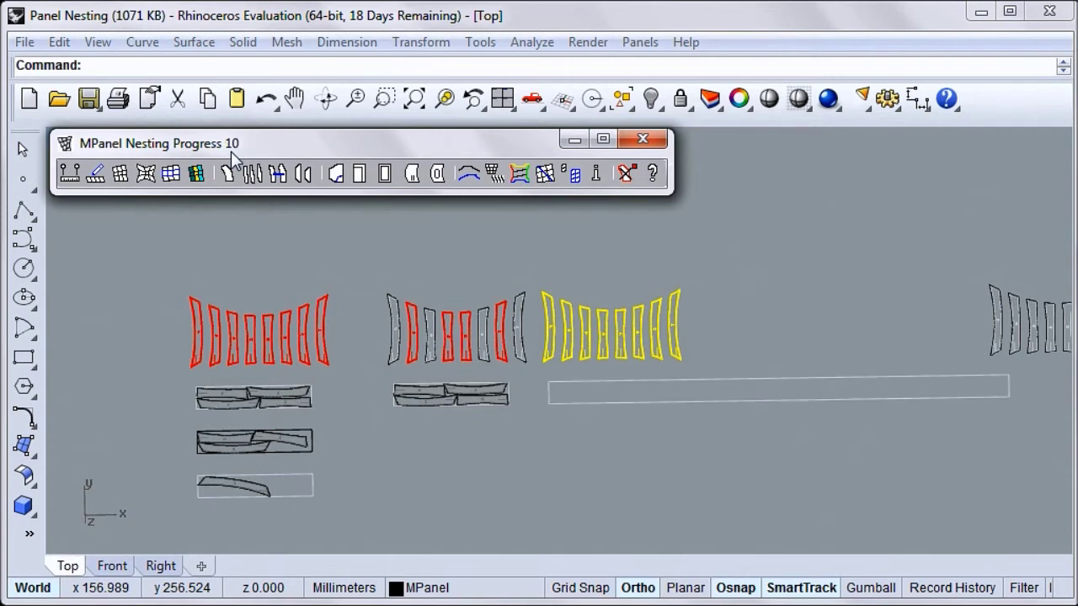
pyautogui.click(264, 172)
pyautogui.click(721, 475)
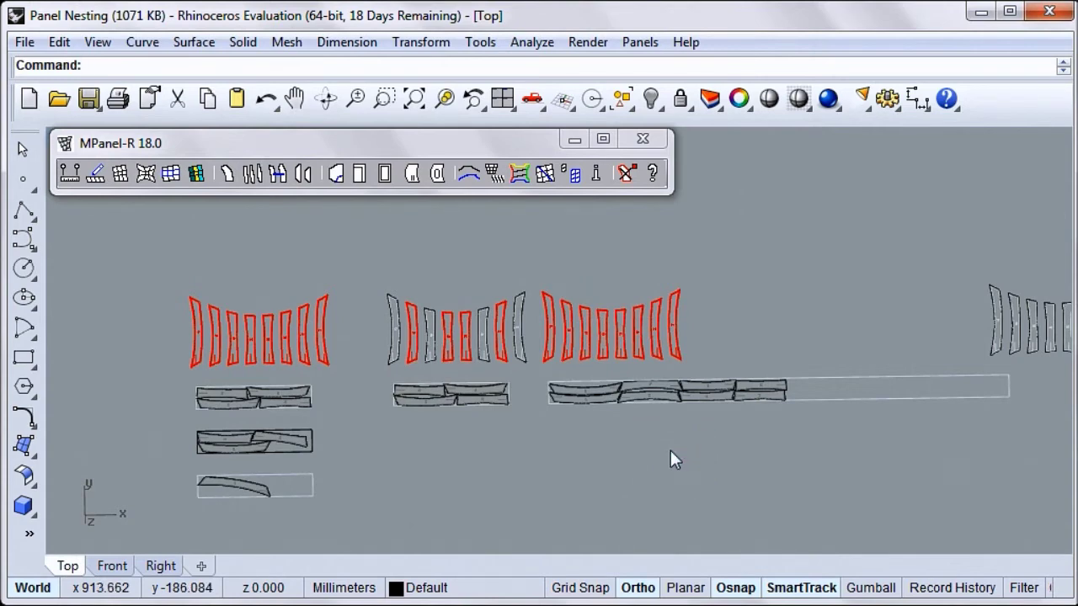
# Move the far-right panel group to sit just above the wedge-shaped polyline outline
pyautogui.click(353, 491)
pyautogui.scroll(-3, 181, 416)
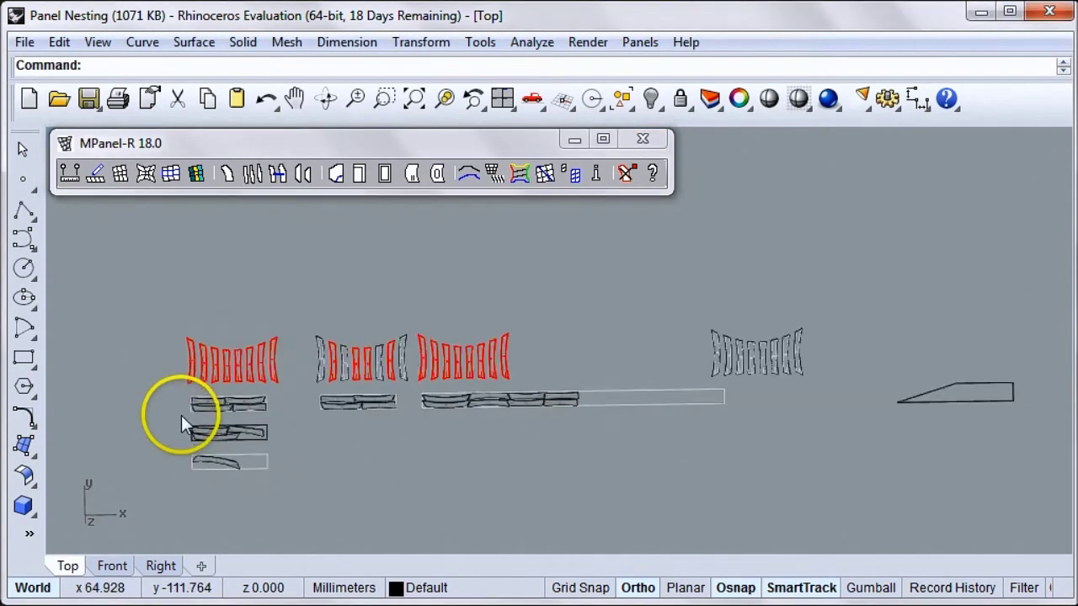
pyautogui.moveTo(762, 385); pyautogui.dragTo(824, 323)
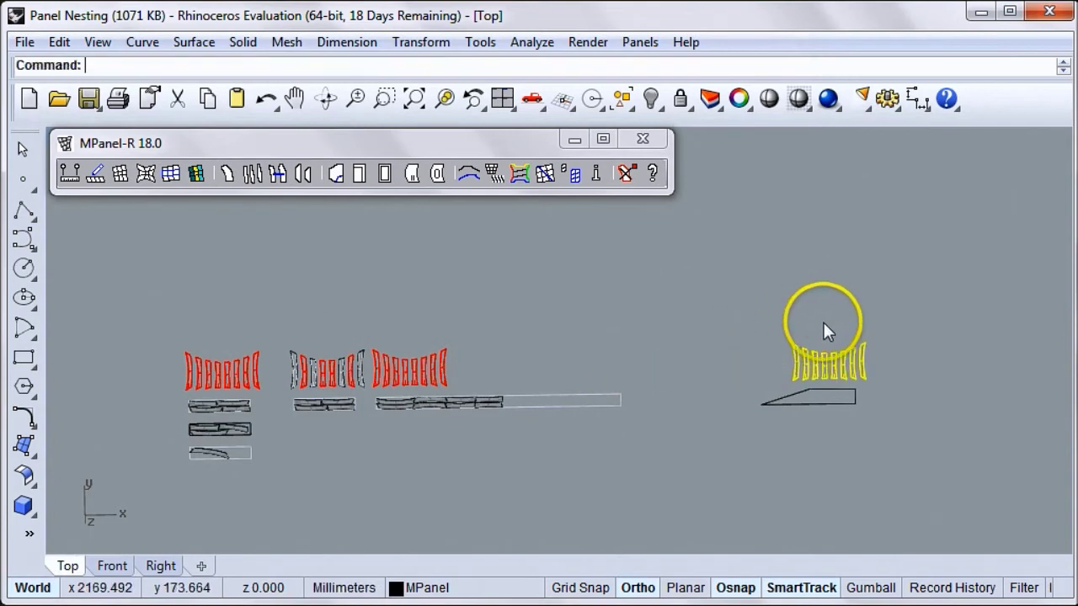
pyautogui.scroll(5, 868, 448)
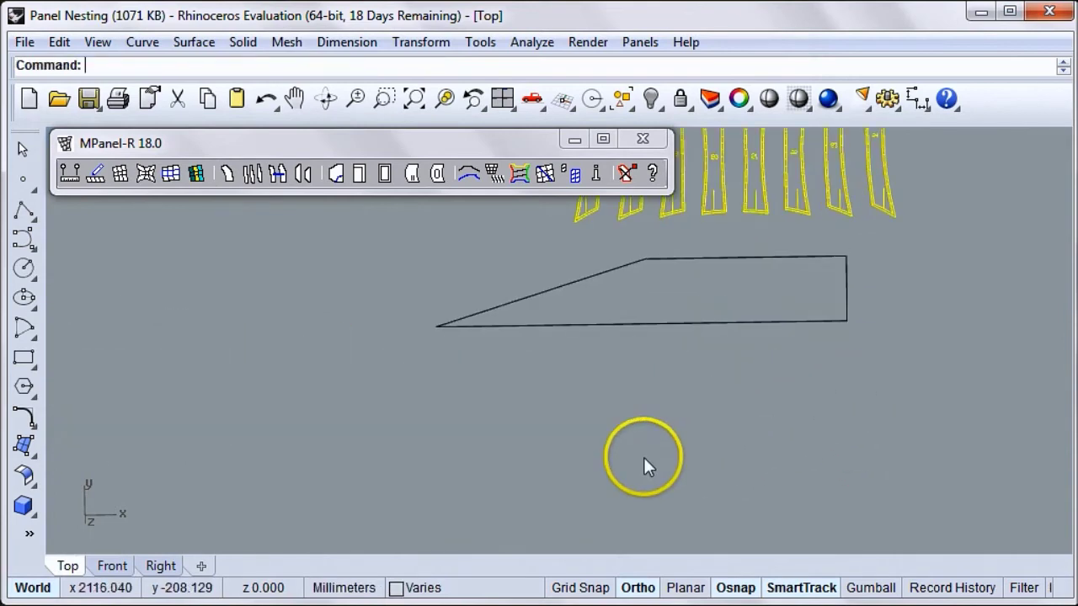
pyautogui.scroll(-1, 648, 446)
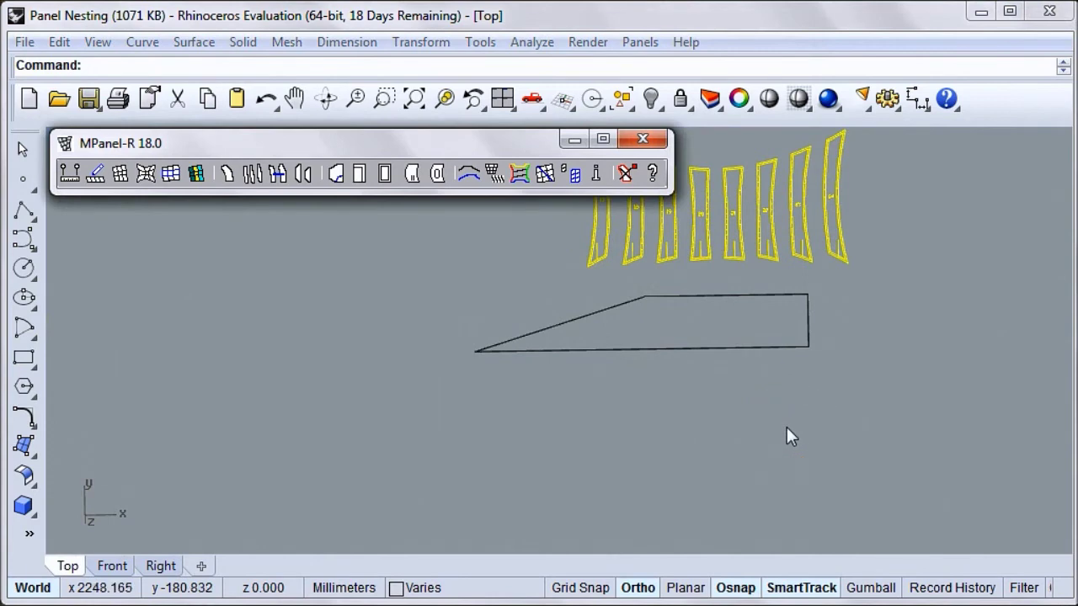
pyautogui.click(674, 430)
pyautogui.click(649, 388)
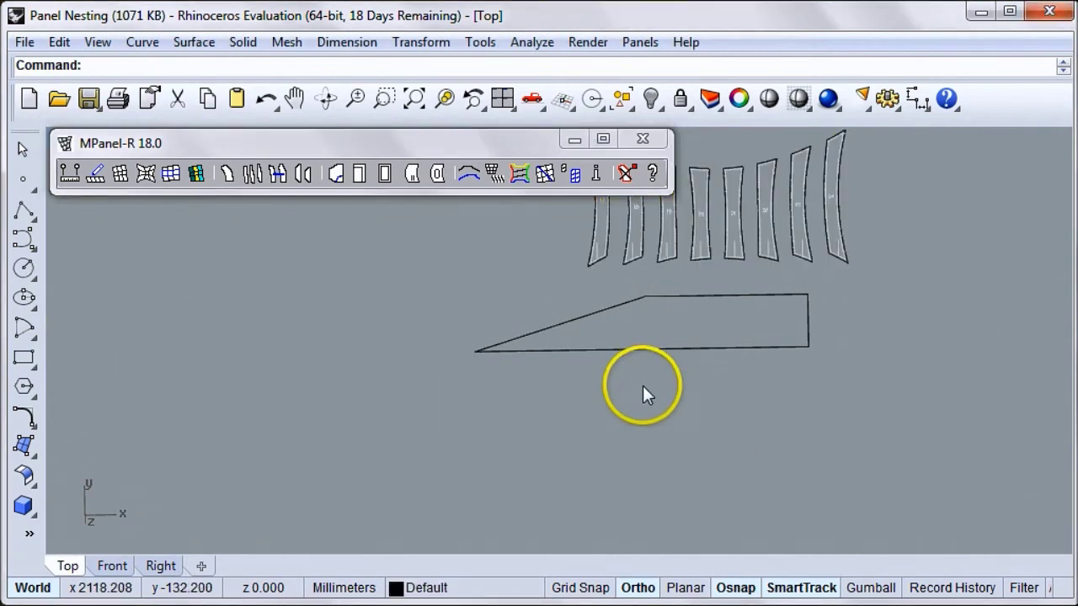
pyautogui.scroll(-2, 641, 412)
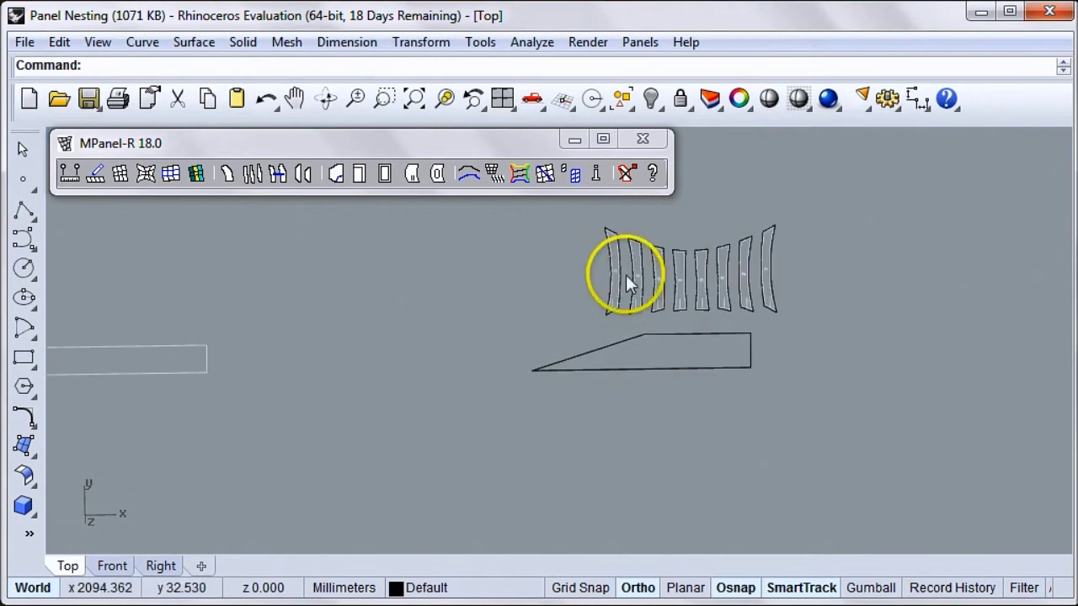
pyautogui.scroll(2, 606, 311)
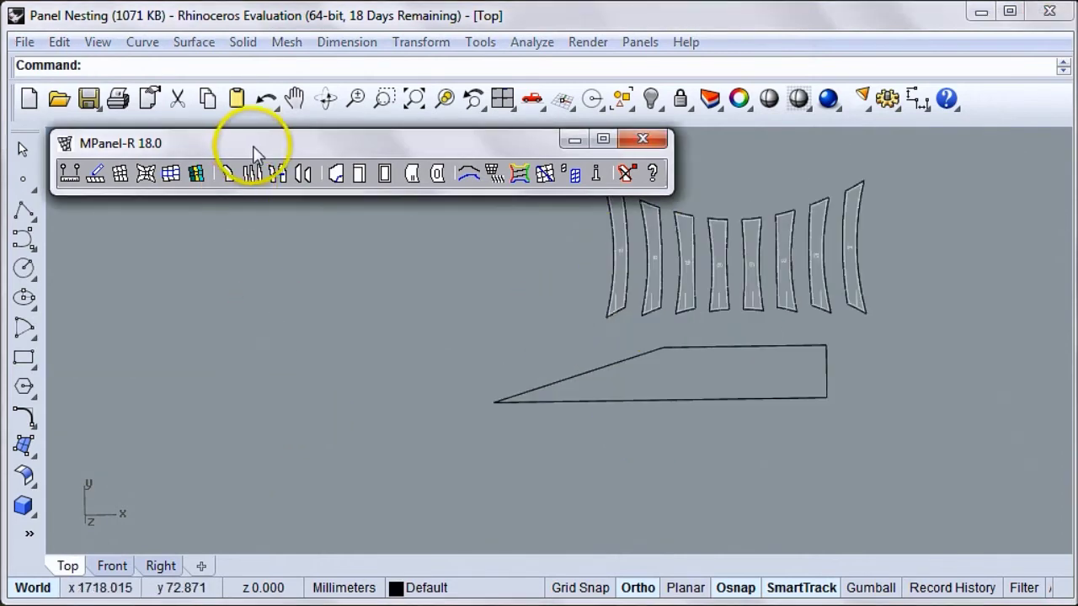
# Switch the nest sheet setting from fixed dimensions to 'Use closed polyline in drawing'
pyautogui.click(304, 174)
pyautogui.click(382, 361)
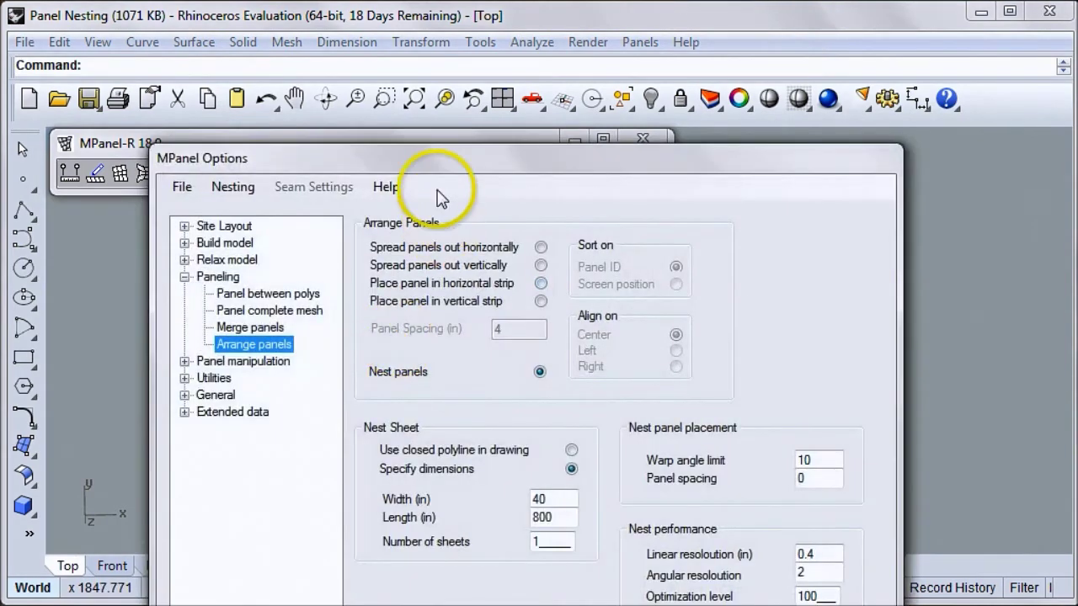
pyautogui.moveTo(434, 159); pyautogui.dragTo(361, 57)
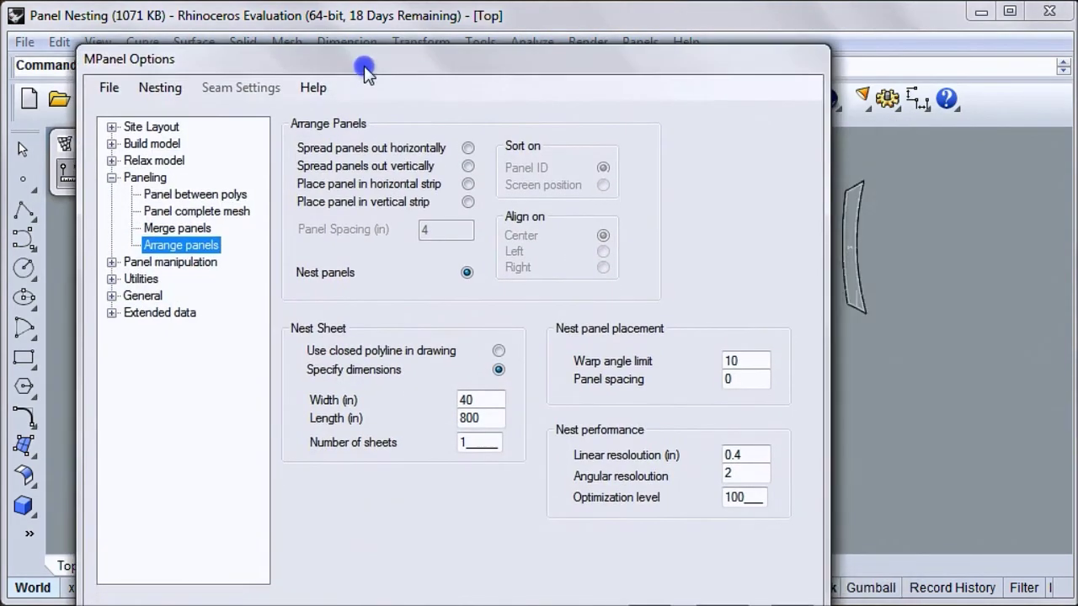
pyautogui.click(499, 349)
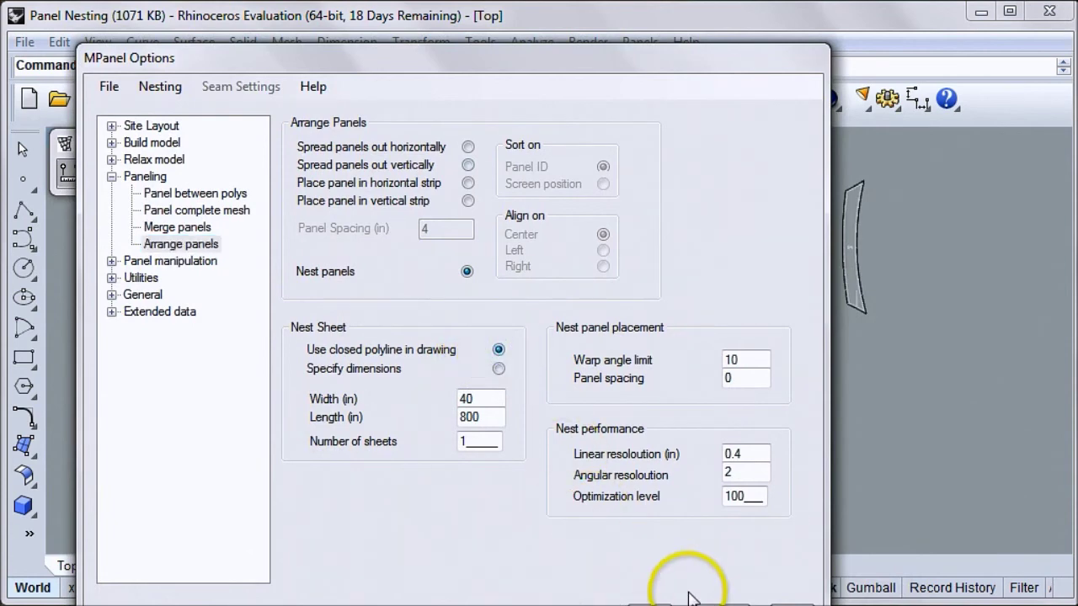
pyautogui.click(649, 604)
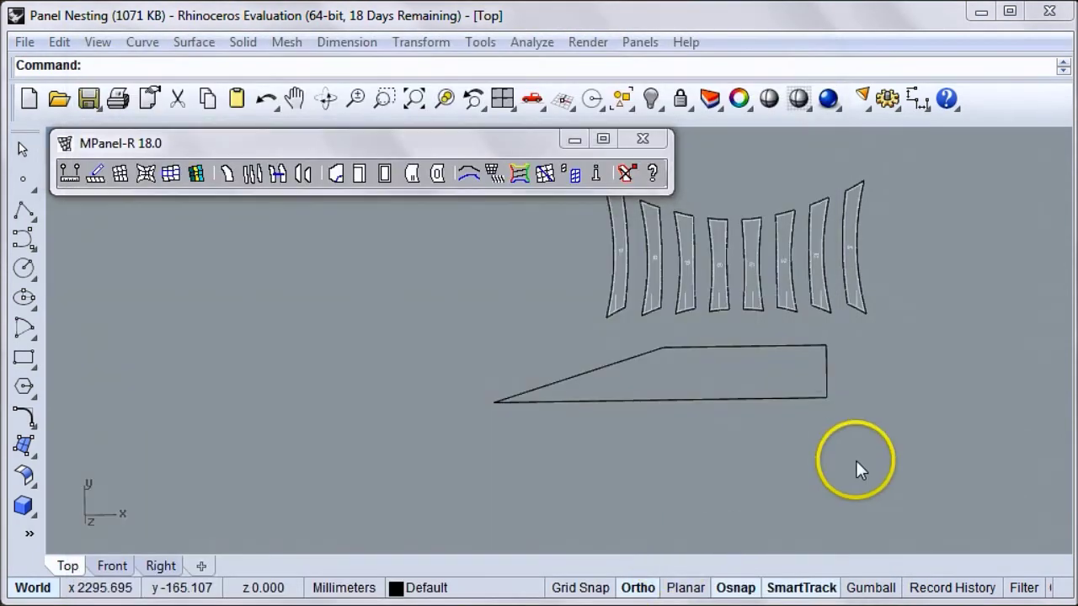
# Nest the fourth panel group inside the wedge-shaped polyline sheet, fitting four pieces
pyautogui.moveTo(937, 495); pyautogui.dragTo(467, 202)
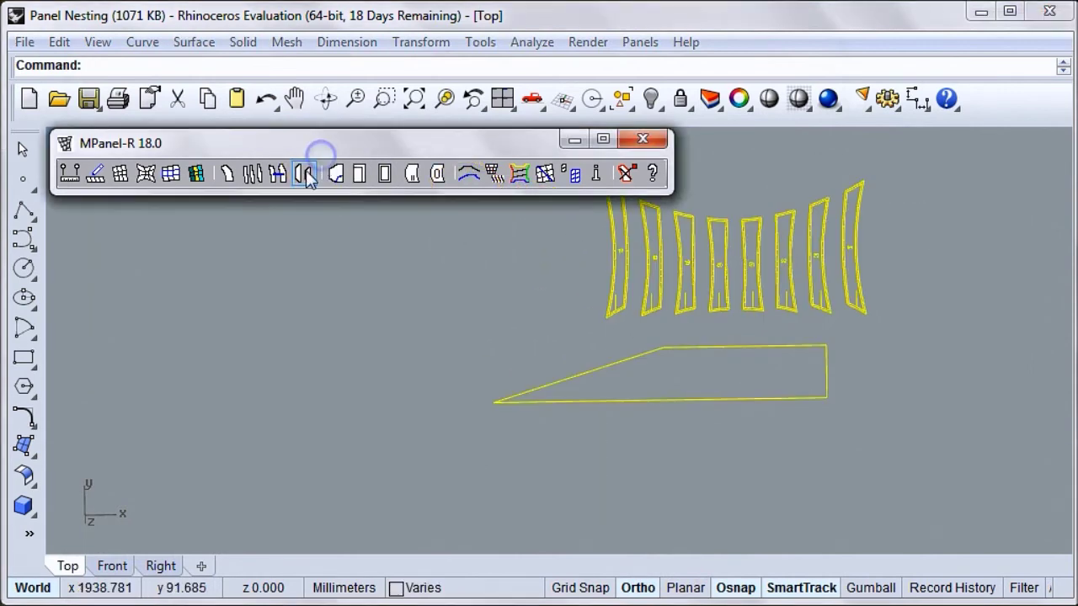
pyautogui.click(304, 174)
pyautogui.press('Return')
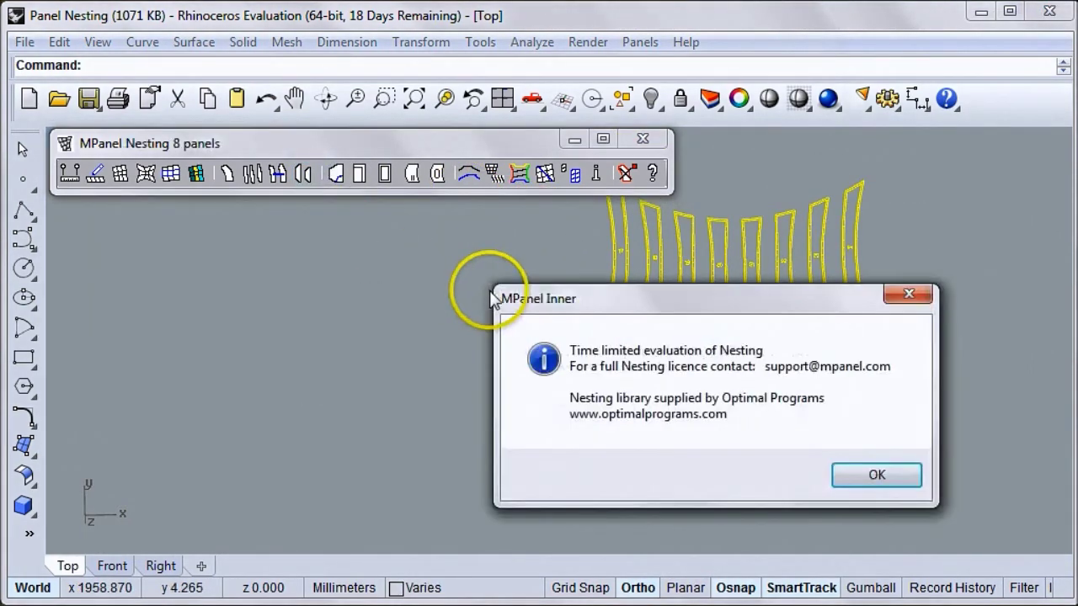
pyautogui.click(859, 476)
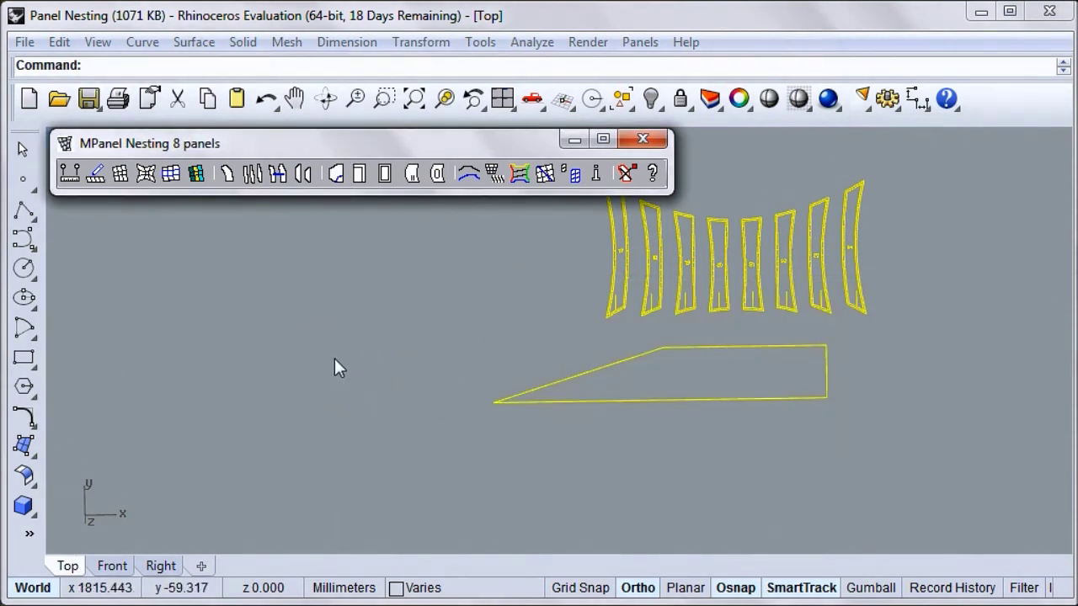
pyautogui.click(251, 174)
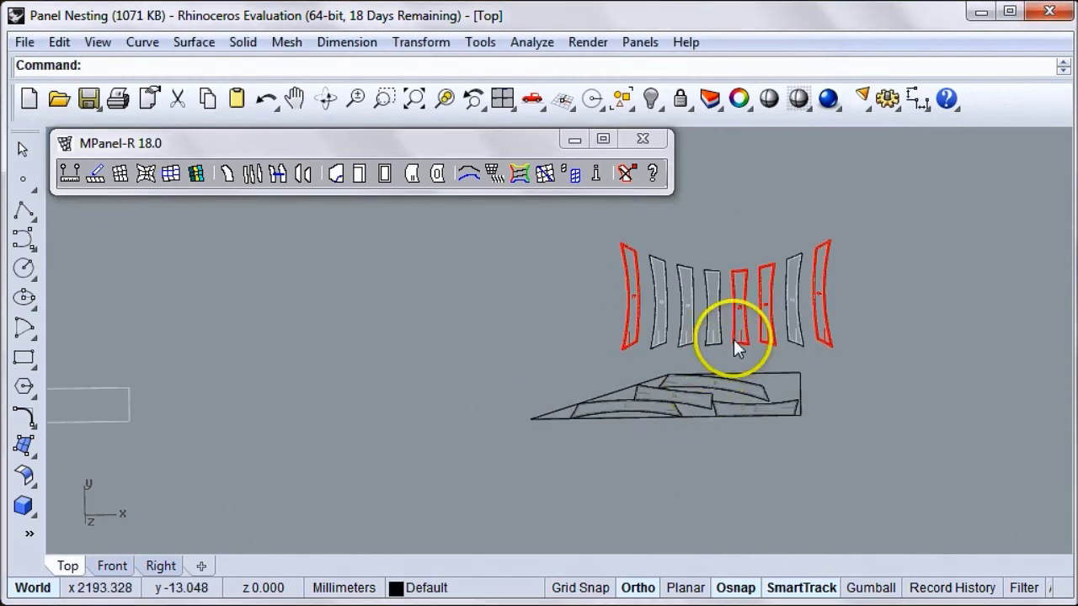
pyautogui.scroll(3, 726, 354)
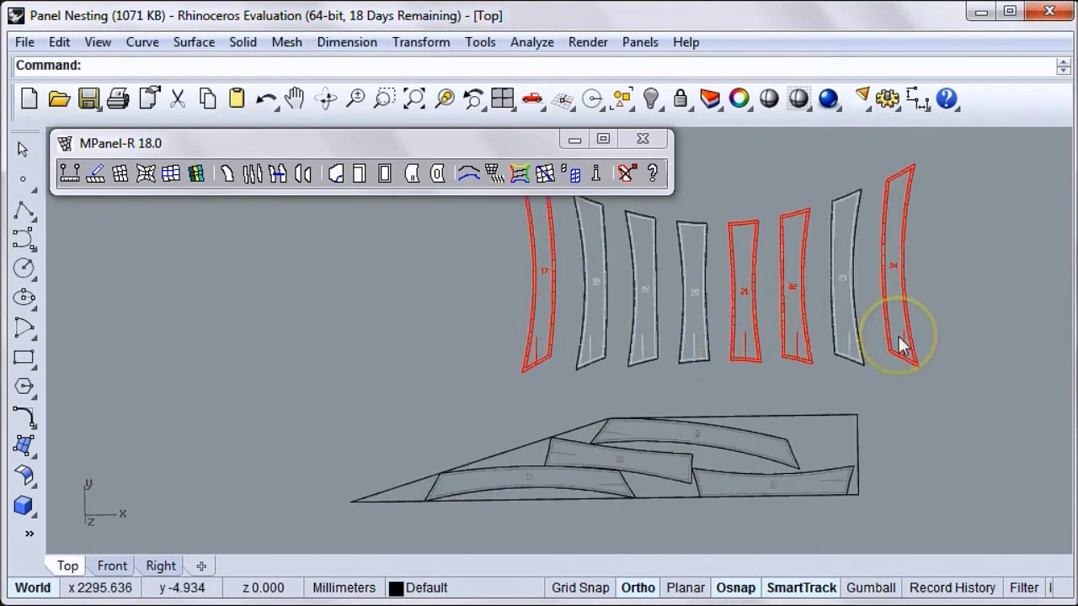
pyautogui.scroll(-1, 235, 414)
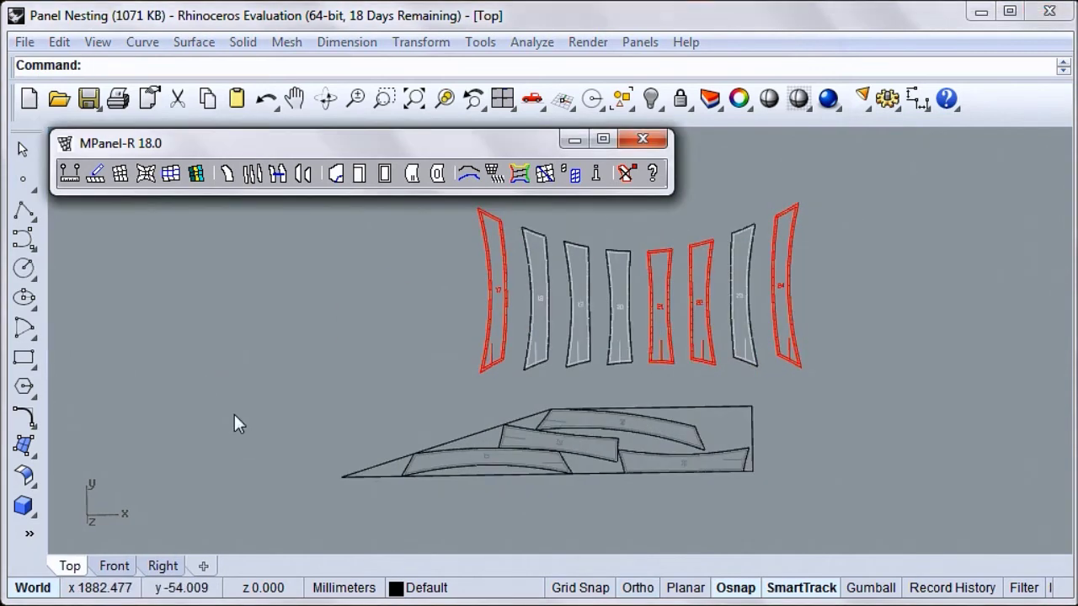
pyautogui.click(217, 368)
pyautogui.click(300, 408)
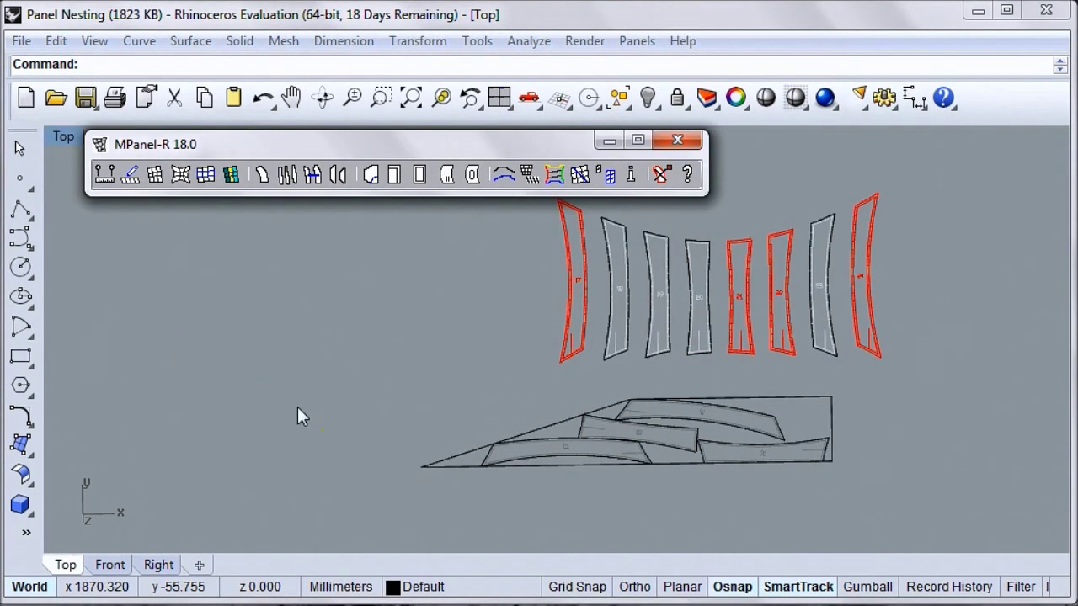
pyautogui.click(297, 413)
pyautogui.scroll(-4, 293, 367)
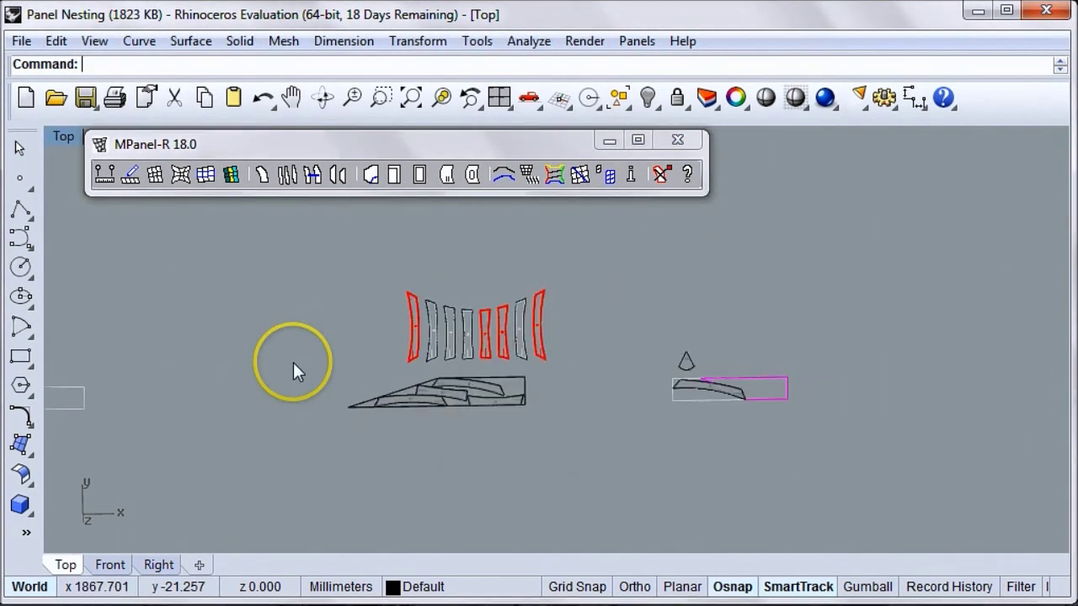
pyautogui.click(685, 373)
pyautogui.scroll(5, 692, 375)
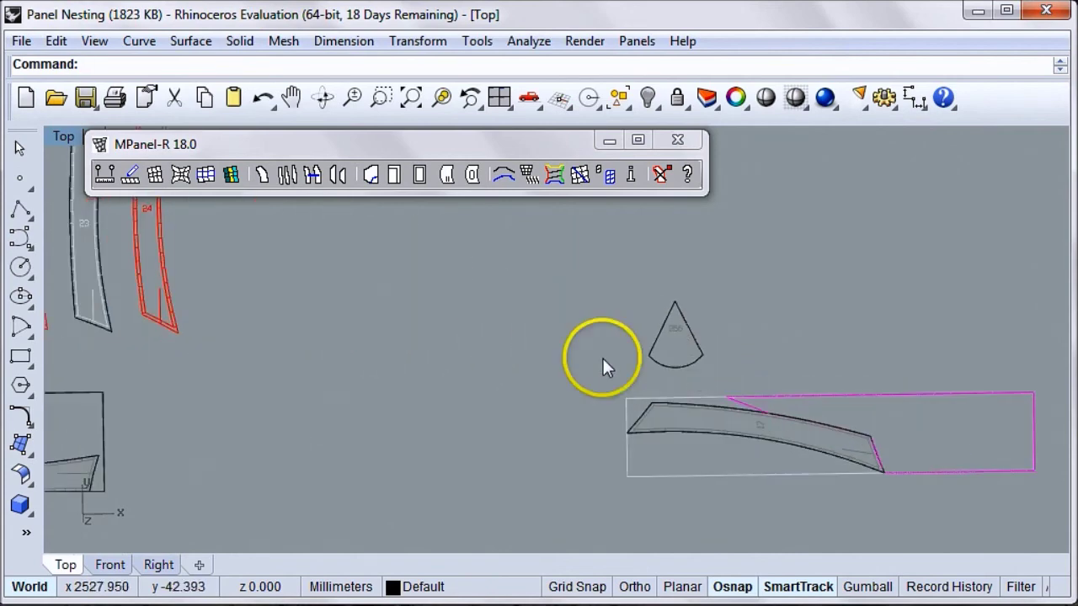
pyautogui.scroll(-4, 409, 362)
pyautogui.scroll(3, 691, 396)
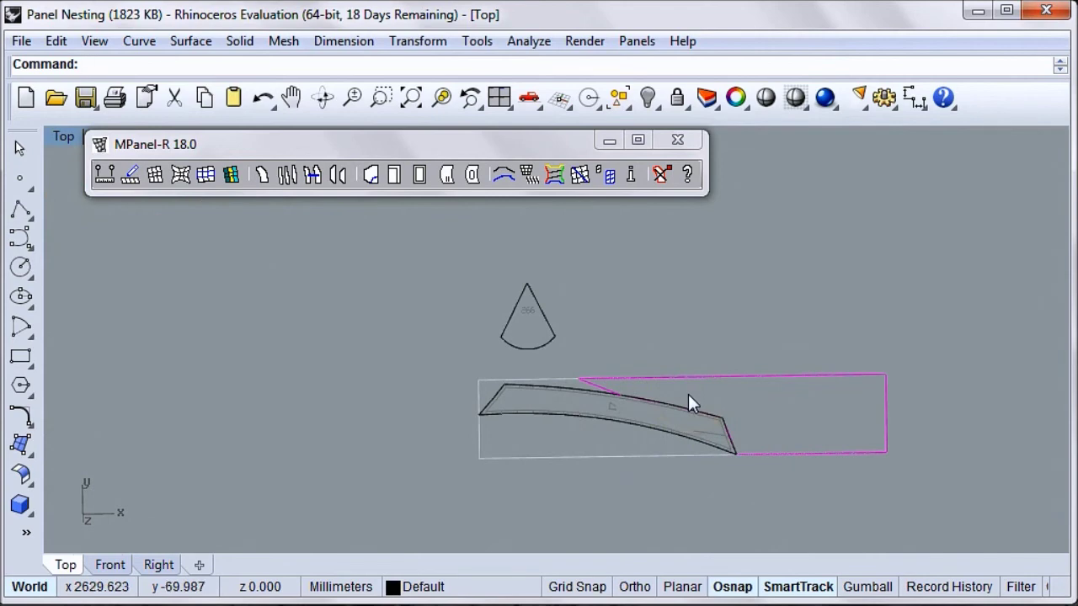
pyautogui.click(533, 330)
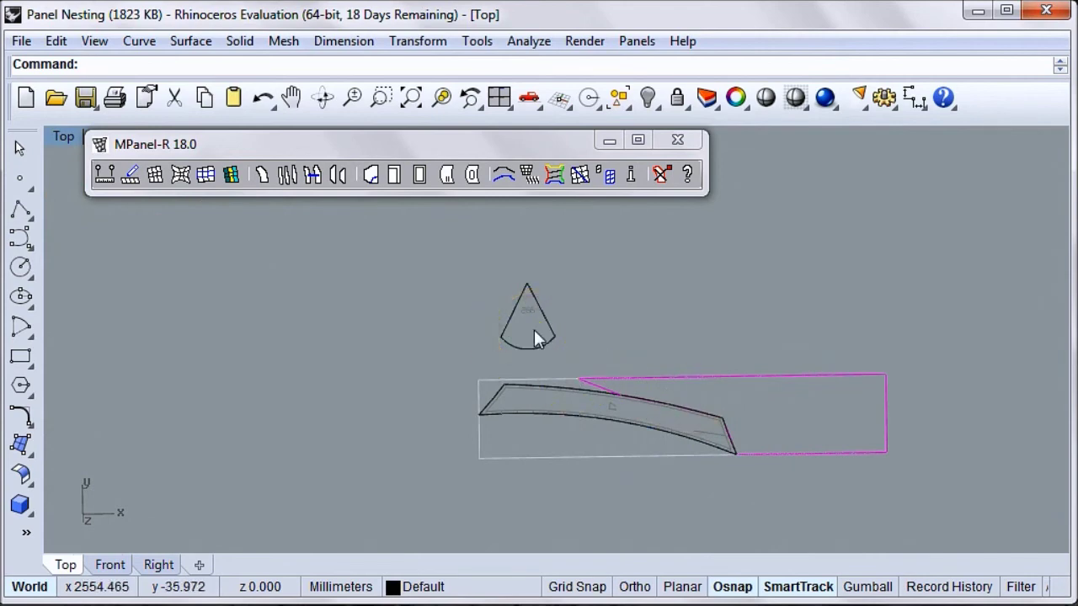
pyautogui.click(238, 449)
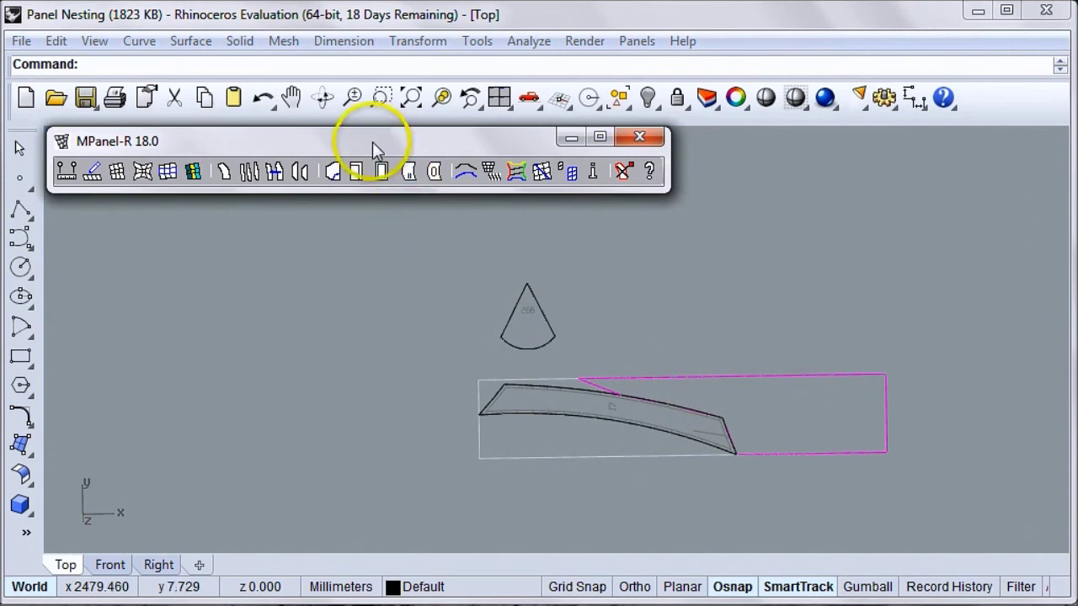
# Set Make panel copies to 20 and create a row of 20 cone patch copies
pyautogui.click(332, 172)
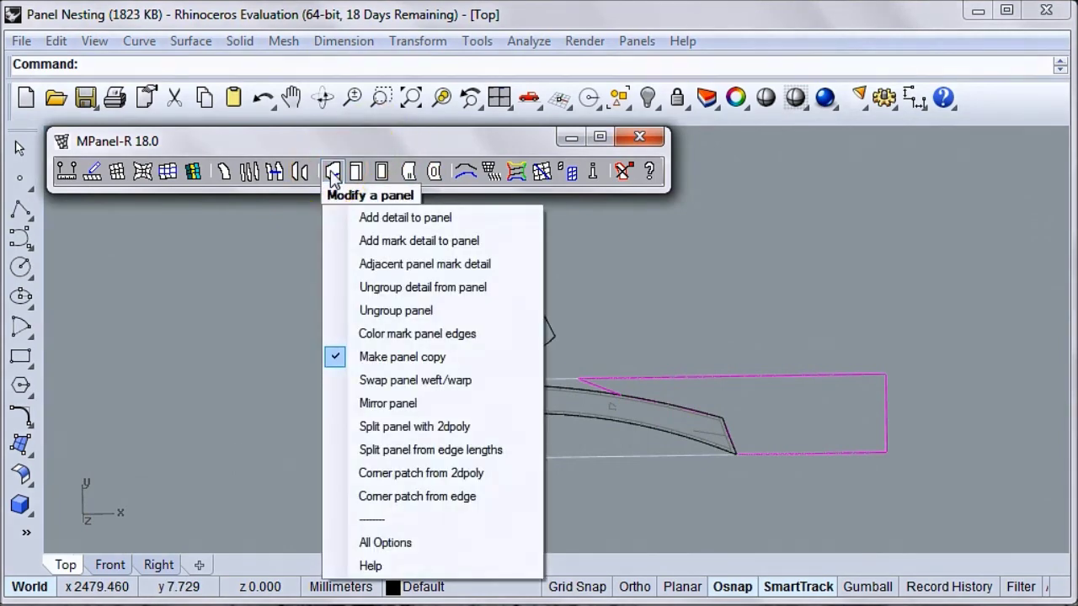
pyautogui.click(337, 542)
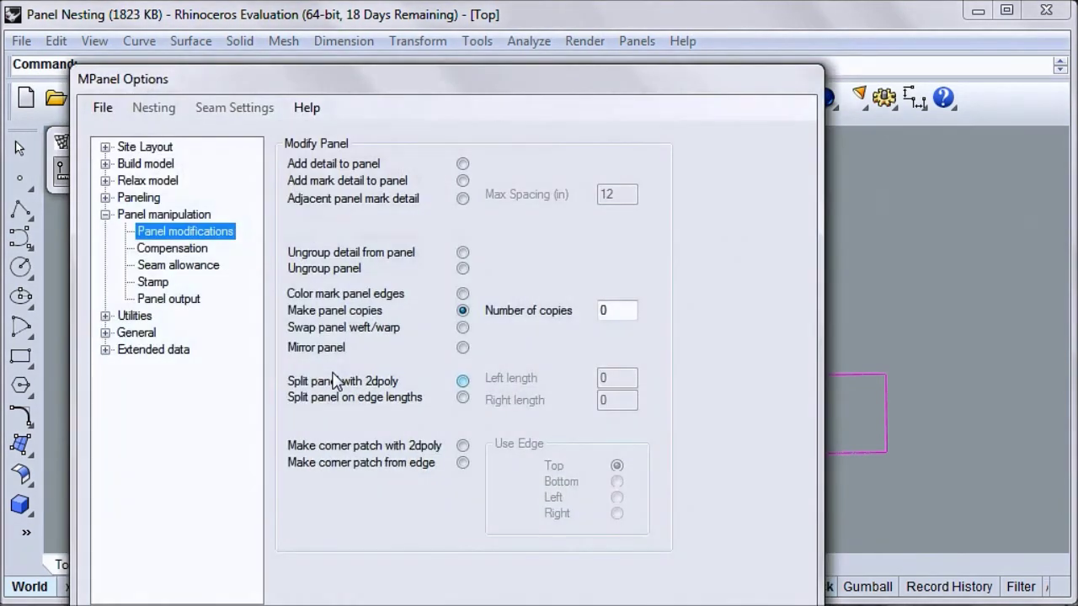
pyautogui.doubleClick(617, 310)
pyautogui.press('BackSpace')
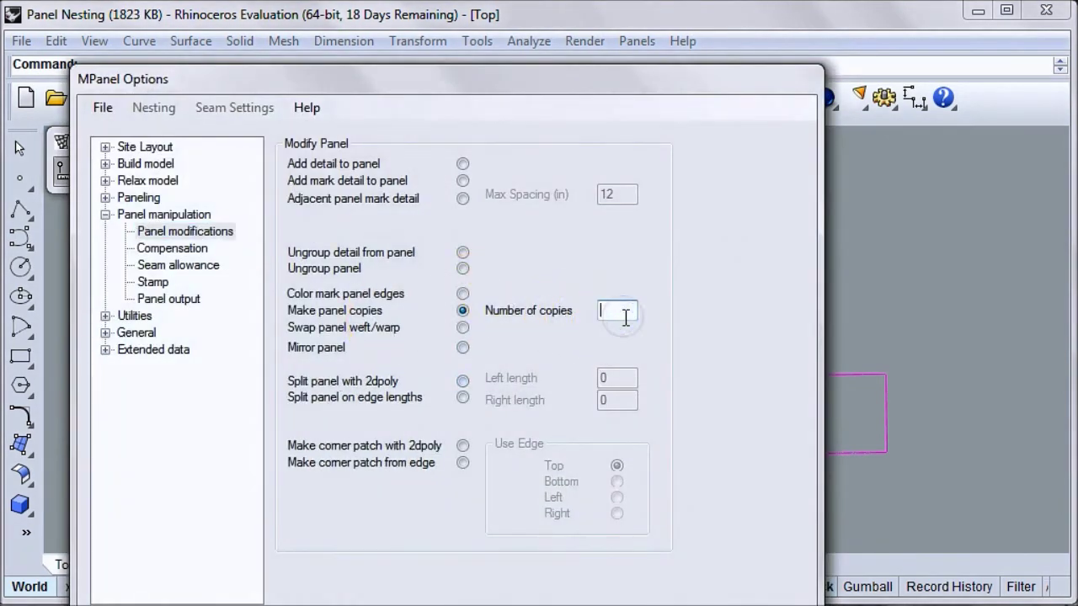
pyautogui.write('20')
pyautogui.click(662, 603)
pyautogui.click(513, 324)
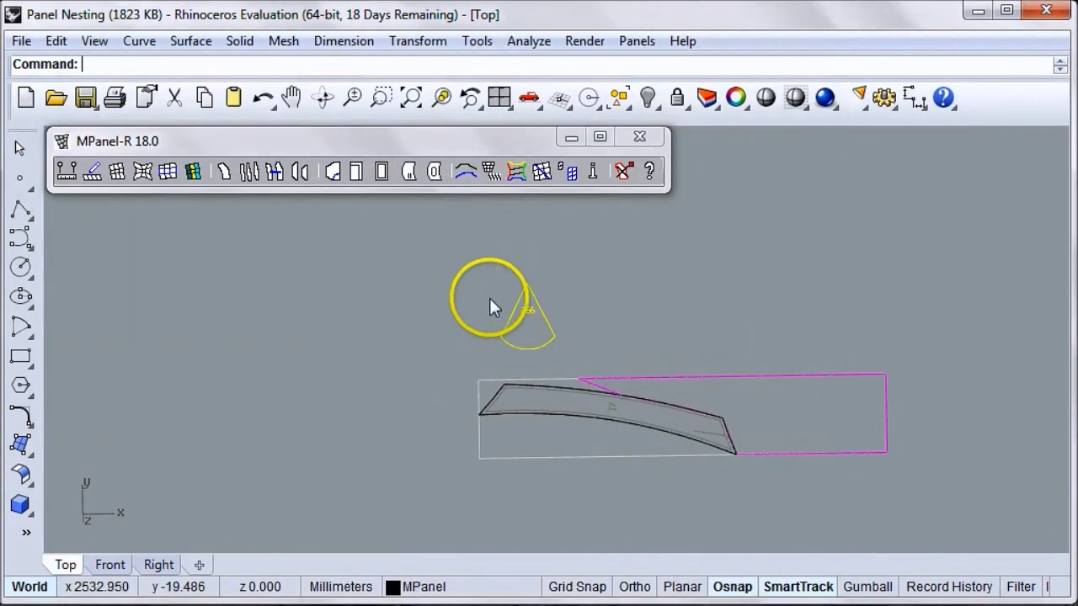
pyautogui.click(333, 171)
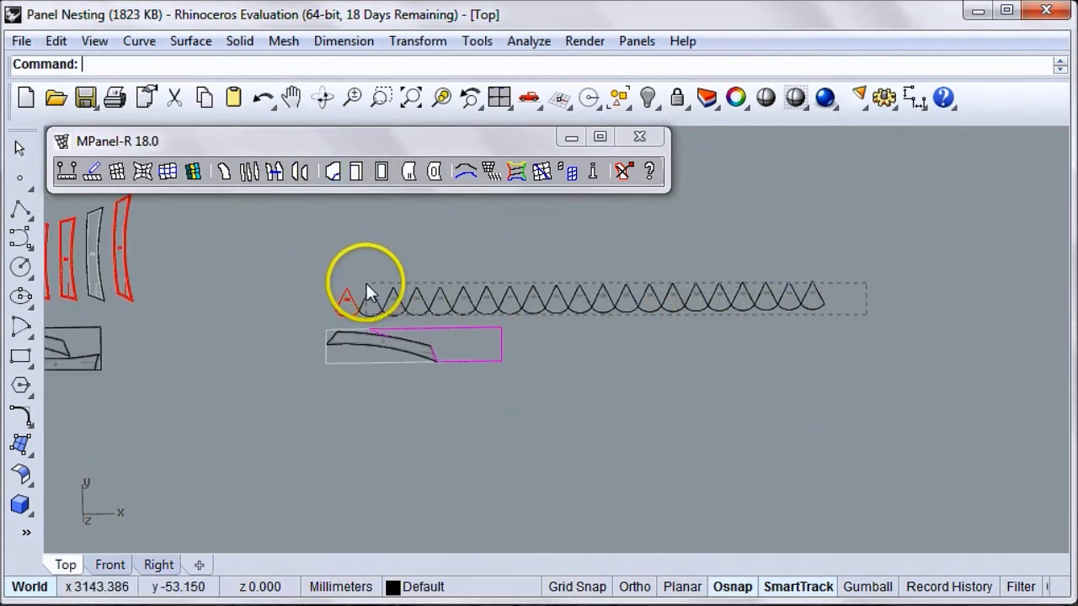
# Select the cone copies together with the rectangle sheet curve, not its group
pyautogui.click(367, 283)
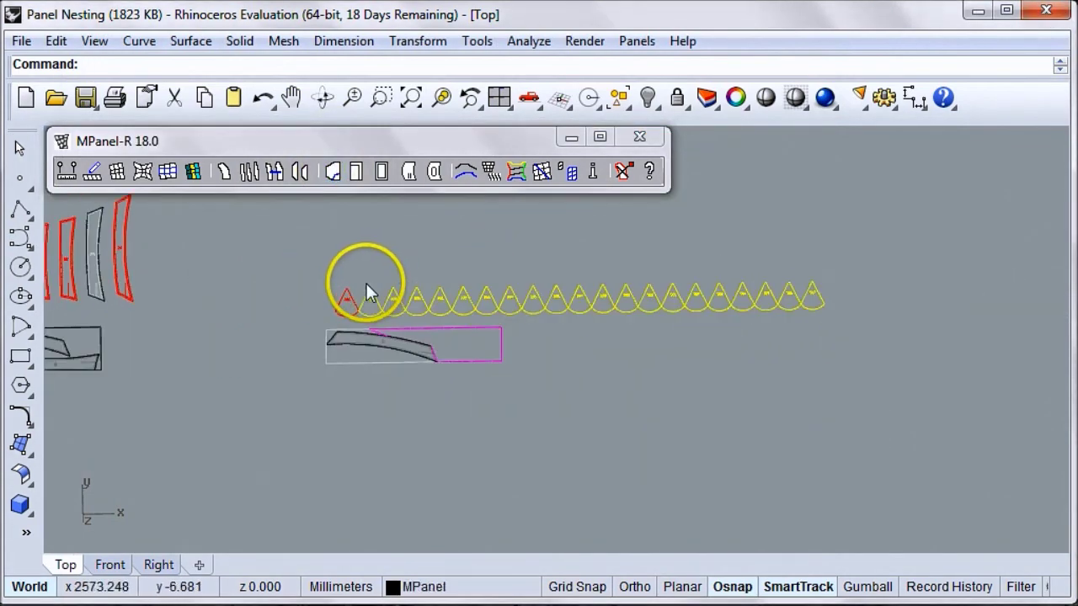
pyautogui.click(472, 363)
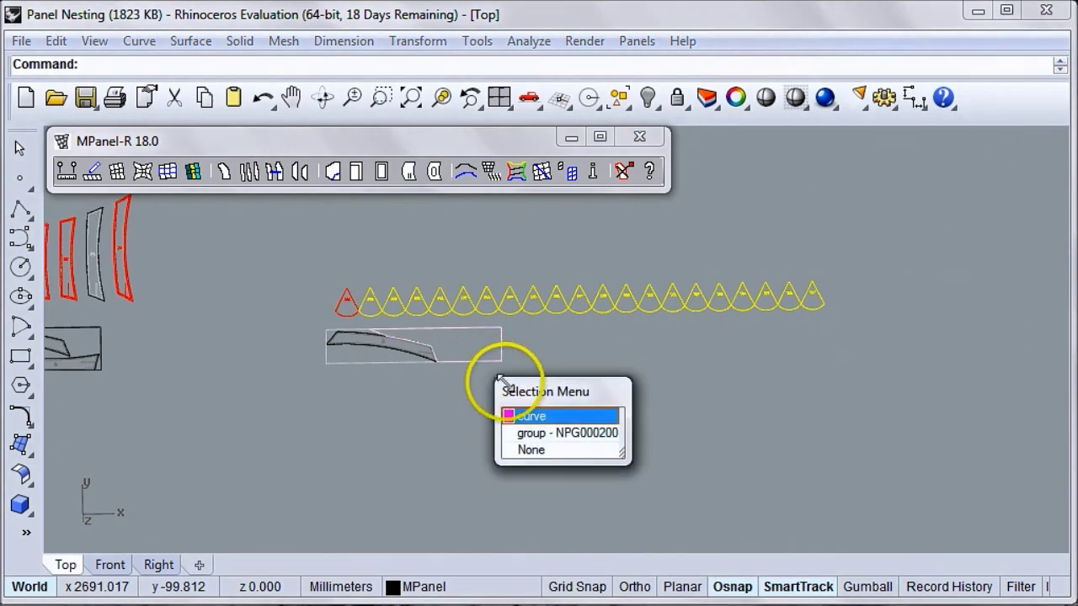
pyautogui.click(531, 416)
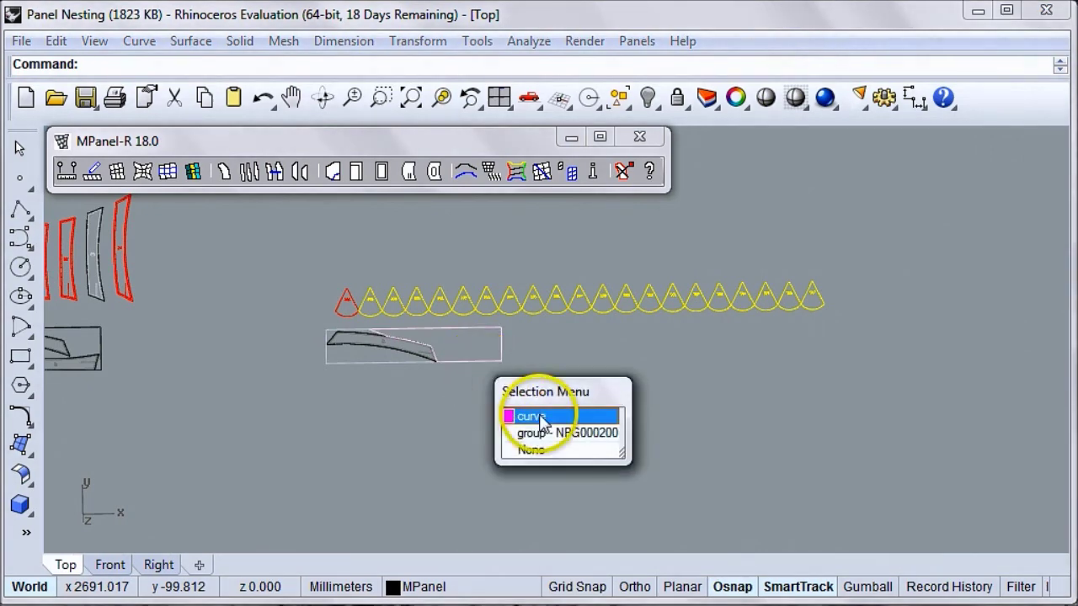
# Nest the cone copies into the rectangle sheet's empty end and zoom to inspect the fit
pyautogui.click(300, 171)
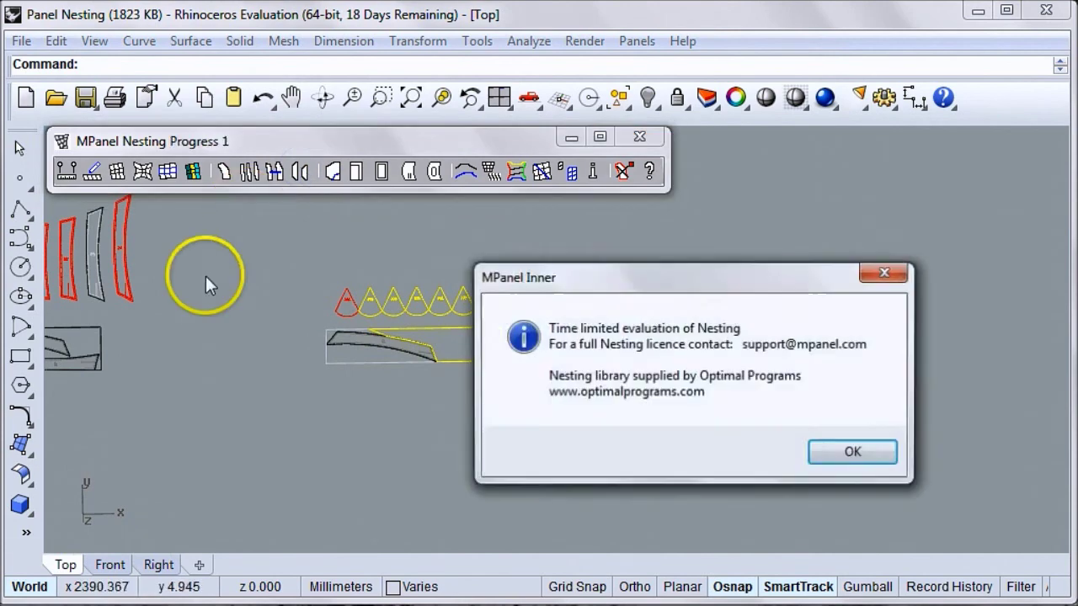
pyautogui.click(845, 453)
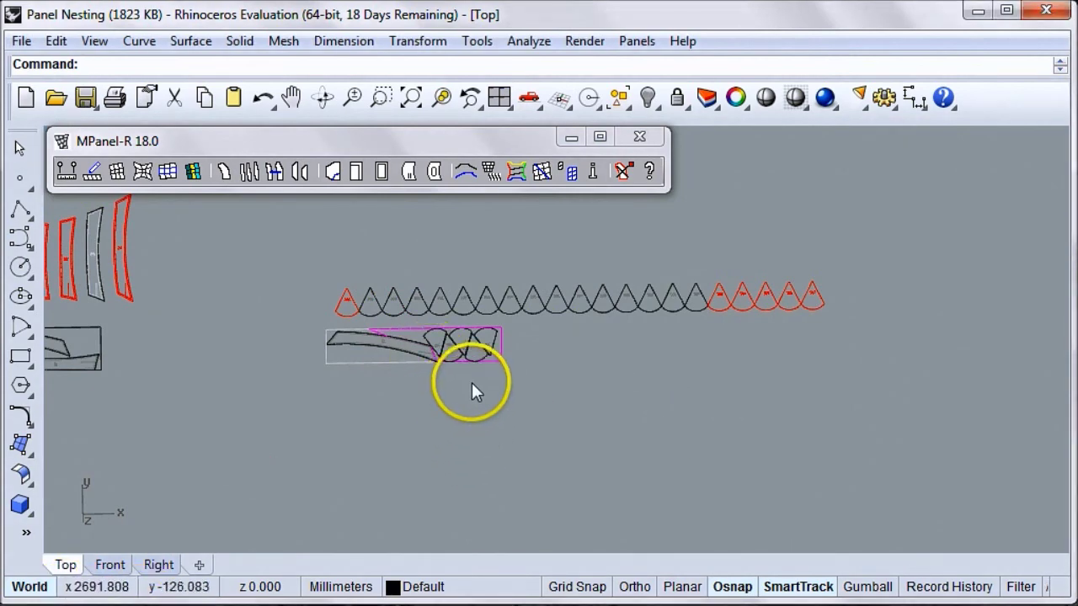
pyautogui.scroll(3, 474, 365)
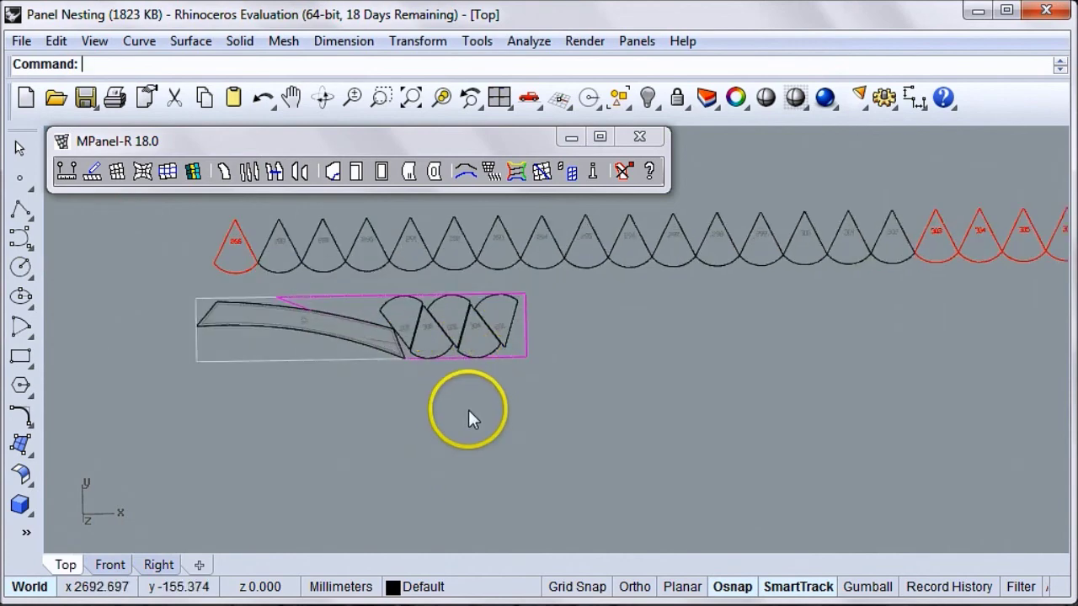
pyautogui.scroll(2, 430, 339)
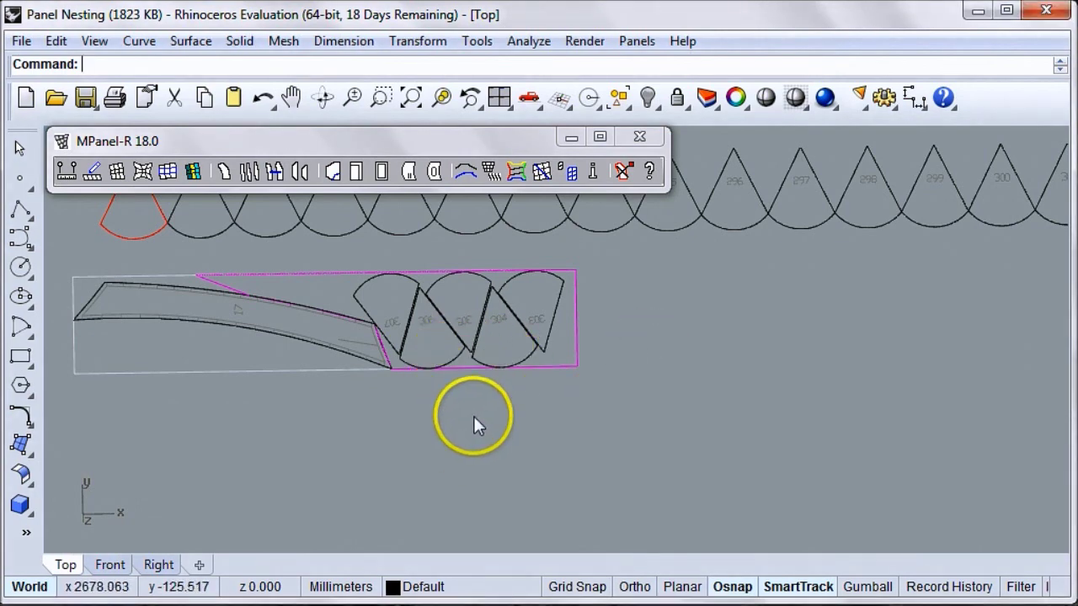
pyautogui.scroll(-10, 439, 370)
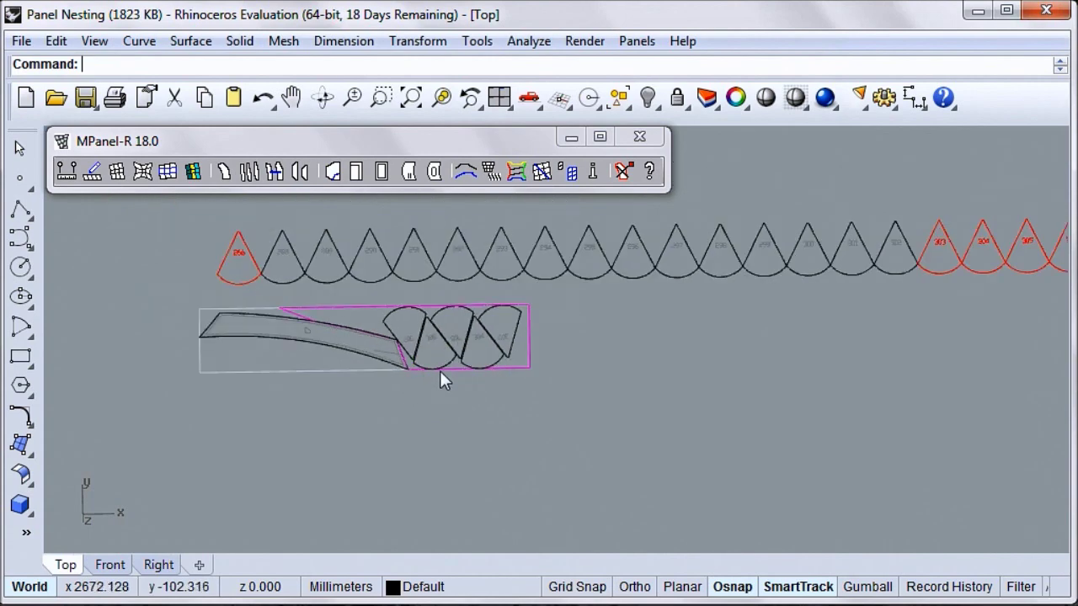
pyautogui.scroll(-8, 448, 383)
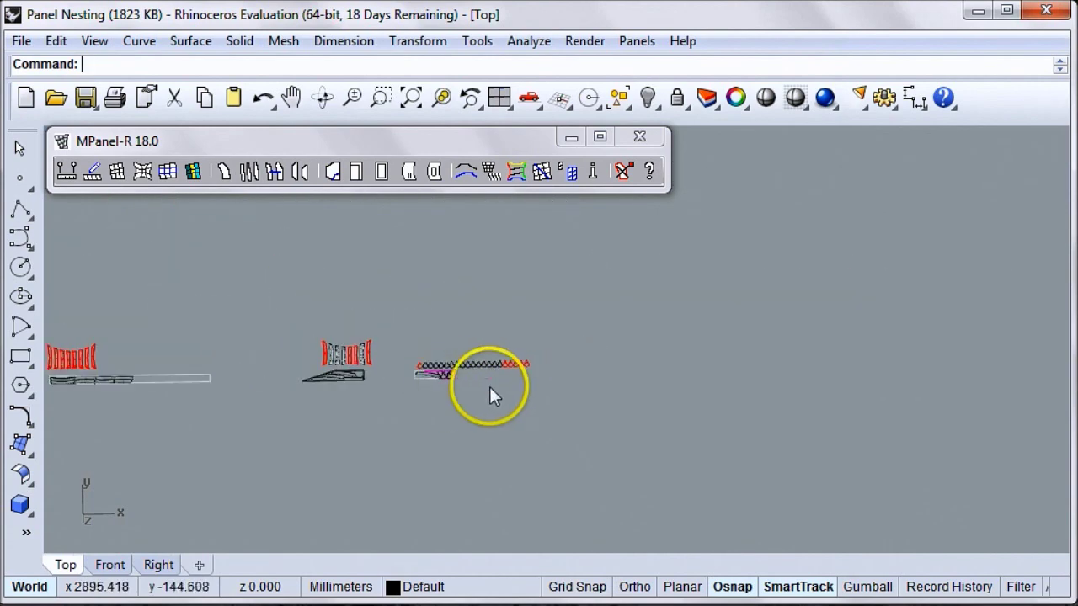
pyautogui.scroll(5, 359, 394)
pyautogui.scroll(4, 359, 393)
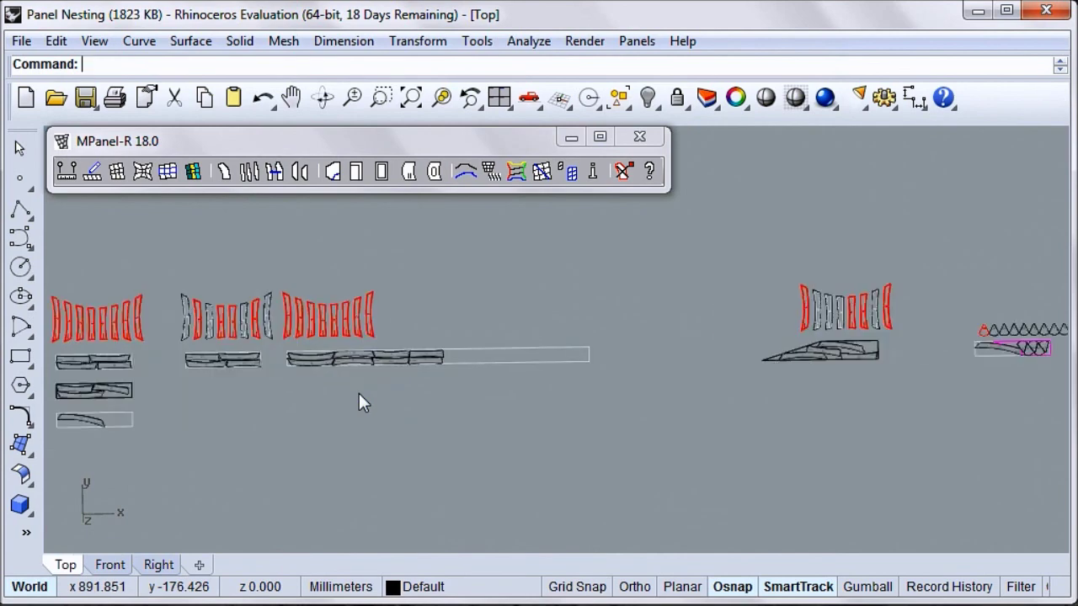